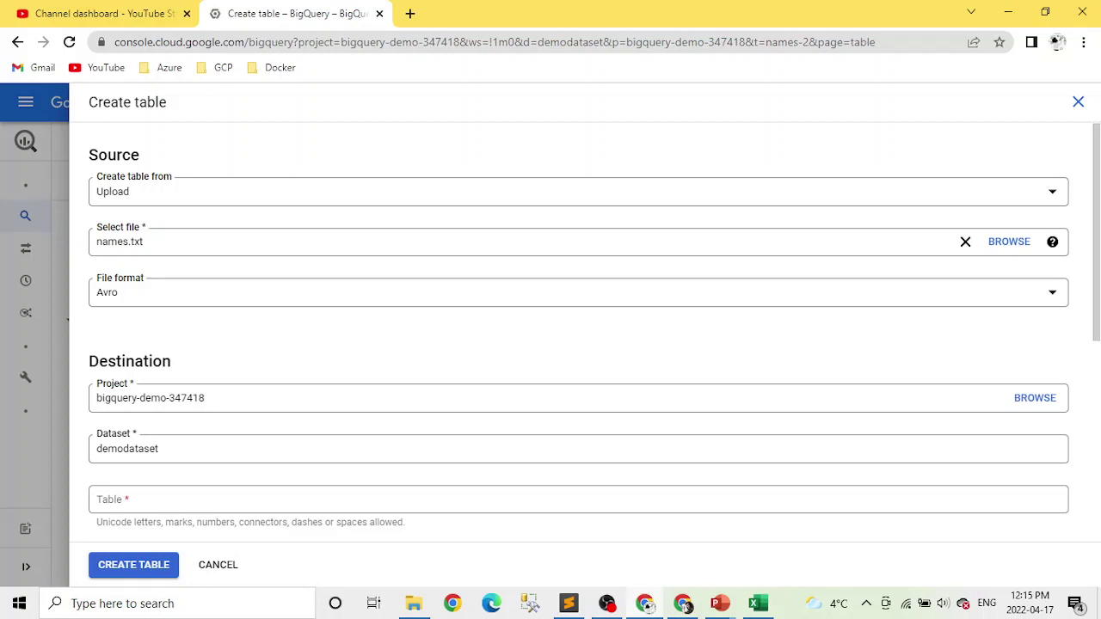
# Step: Open names.txt from the Desktop folder Cloud Data Engineering/GCP/BIGQuery/03 in a maximized Notepad window
pyautogui.click(414, 603)
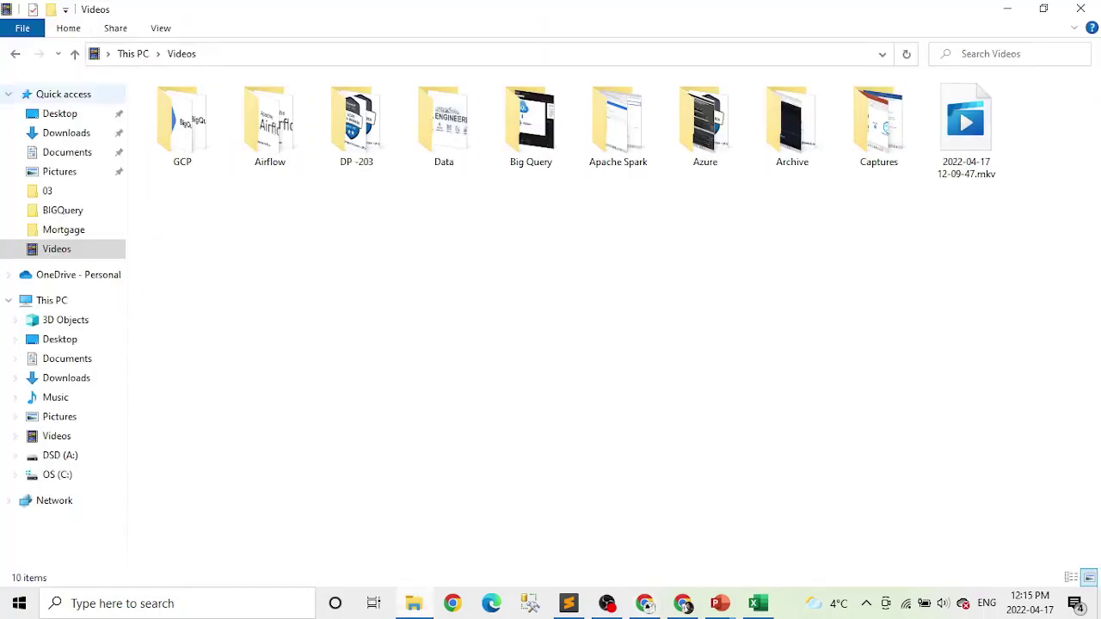
pyautogui.click(59, 113)
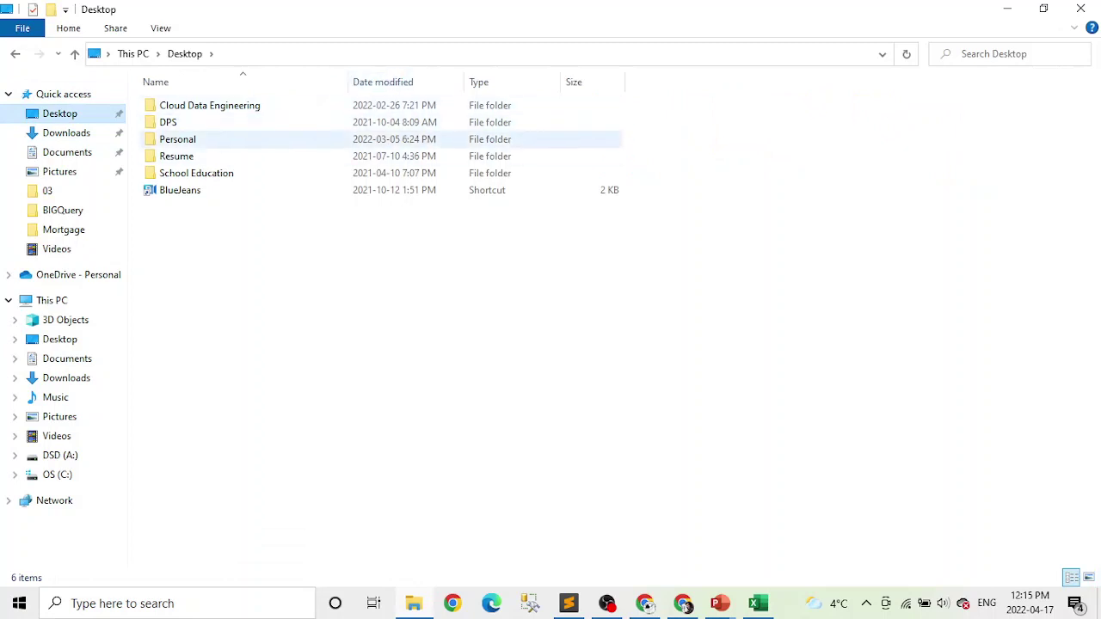
pyautogui.doubleClick(209, 105)
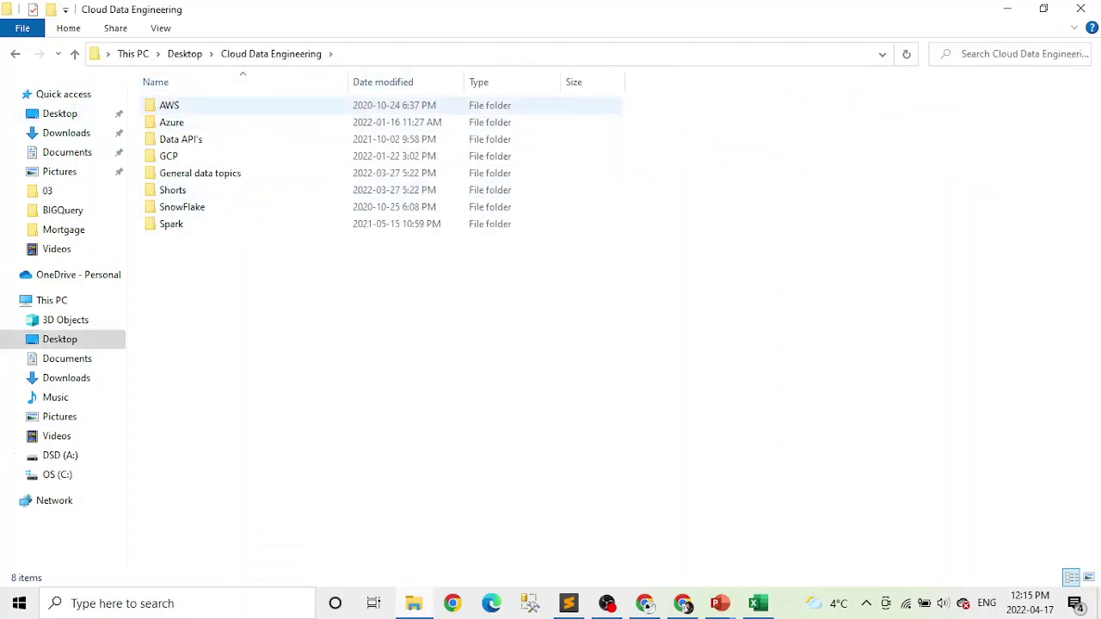
pyautogui.click(198, 139)
pyautogui.doubleClick(198, 156)
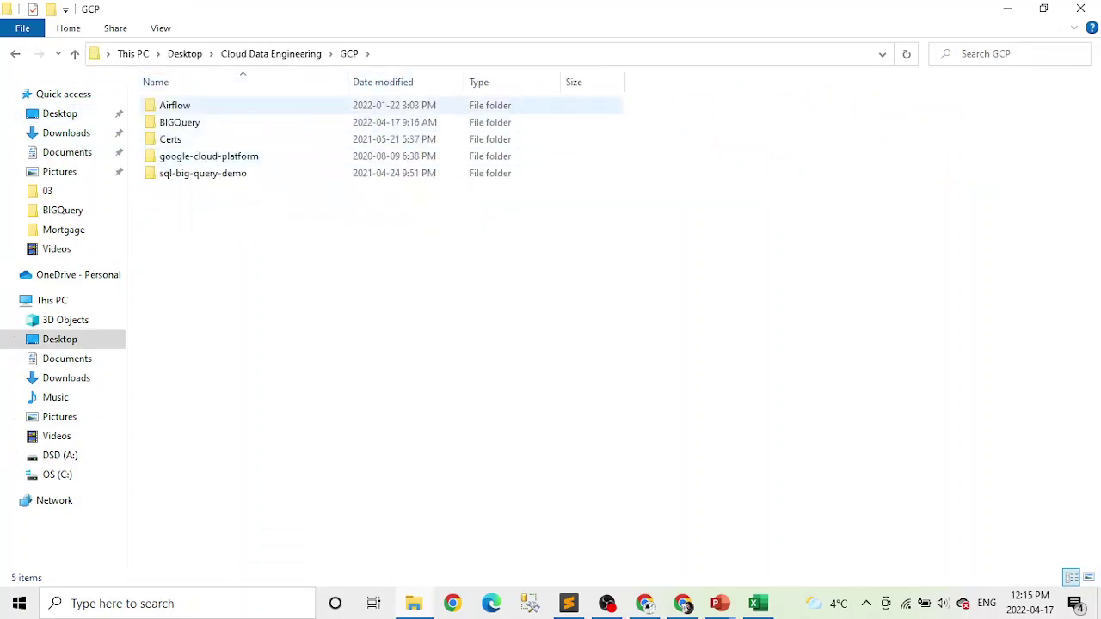
pyautogui.doubleClick(179, 122)
pyautogui.doubleClick(167, 138)
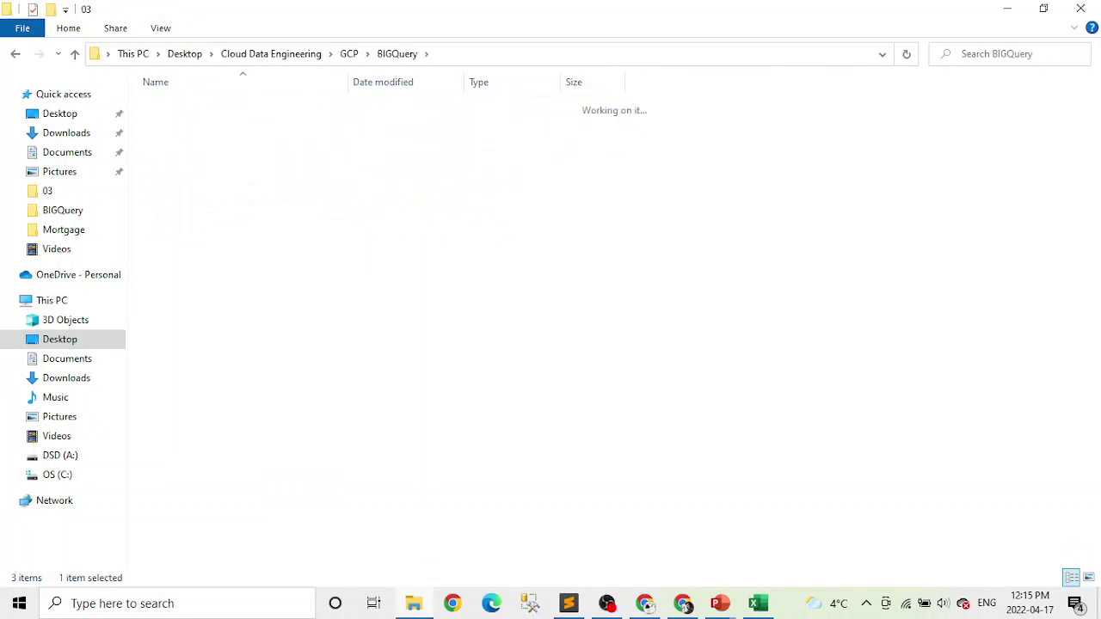
pyautogui.doubleClick(181, 139)
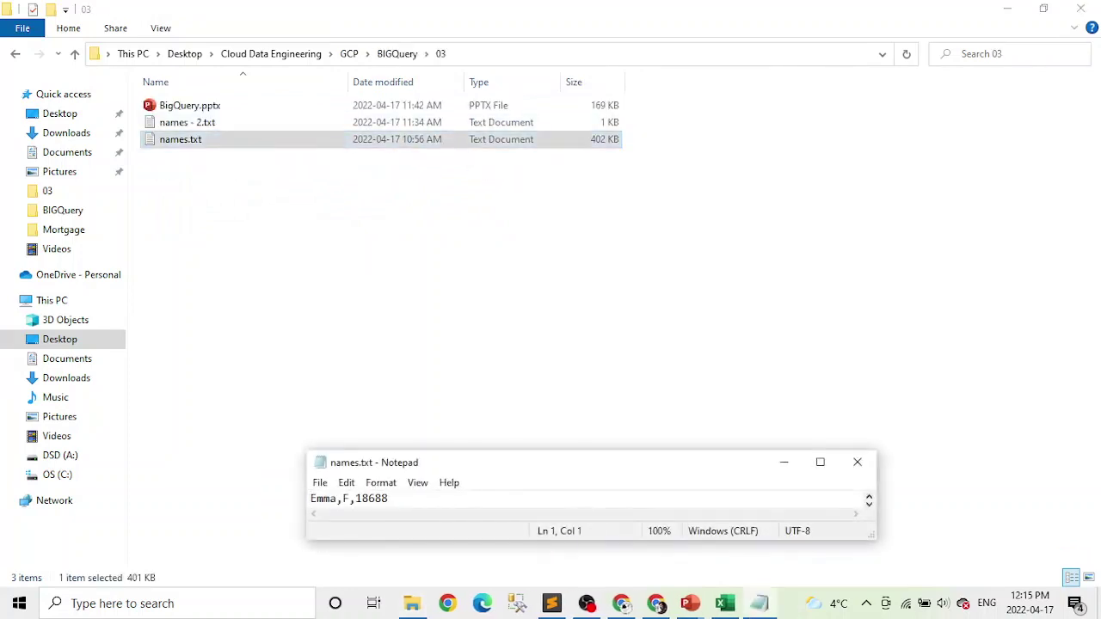
pyautogui.click(820, 462)
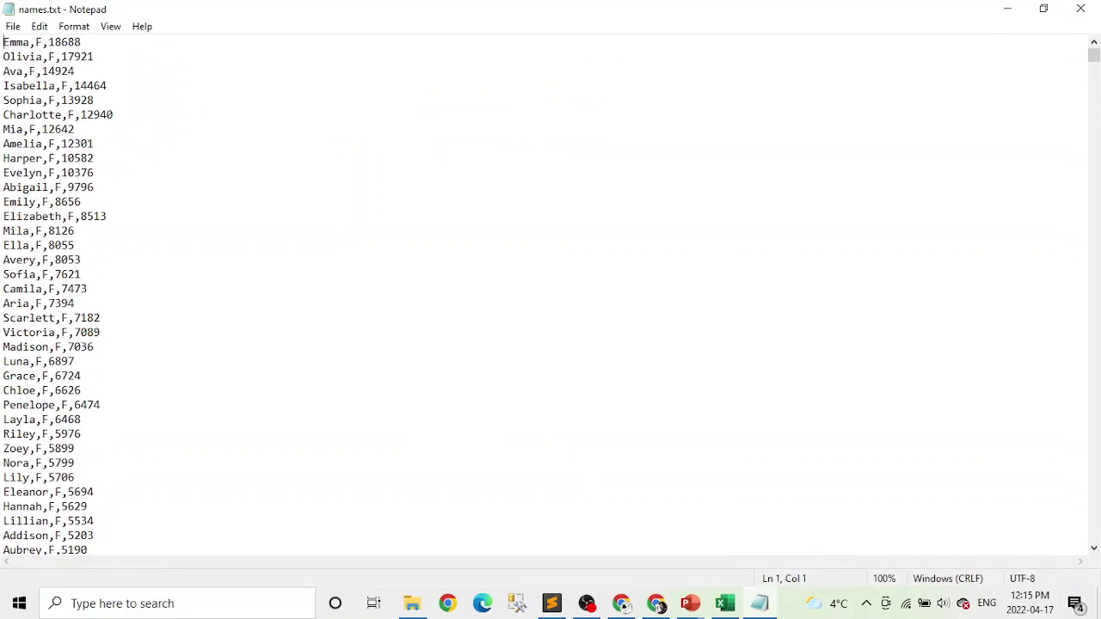
# Step: Examine the name, gender and count values in the file's first row, close it and return to the BigQuery table form
pyautogui.hotkey('shift', 'Right')
pyautogui.hotkey('shift', 'Right')
pyautogui.hotkey('shift', 'Right')
pyautogui.hotkey('shift', 'Right')
pyautogui.press('Right')
pyautogui.press('Right')
pyautogui.hotkey('shift', 'Right')
pyautogui.press('Right')
pyautogui.press('Right')
pyautogui.hotkey('shift', 'Right')
pyautogui.hotkey('shift', 'Right')
pyautogui.hotkey('shift', 'Right')
pyautogui.hotkey('shift', 'Right')
pyautogui.hotkey('shift', 'Right')
pyautogui.click(1081, 7)
pyautogui.click(683, 603)
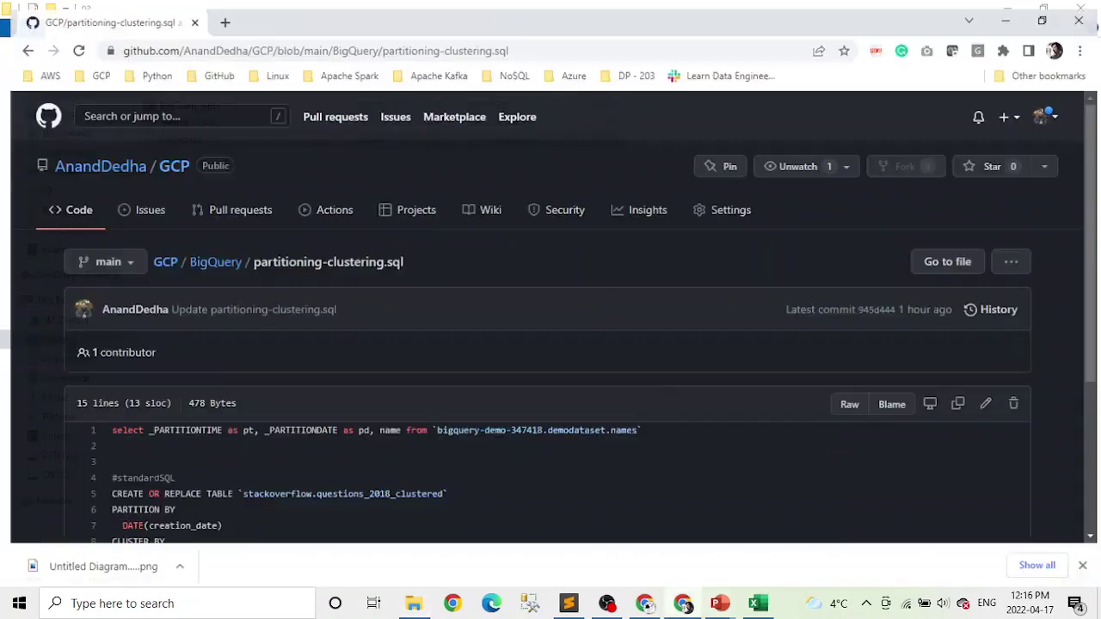
pyautogui.click(646, 603)
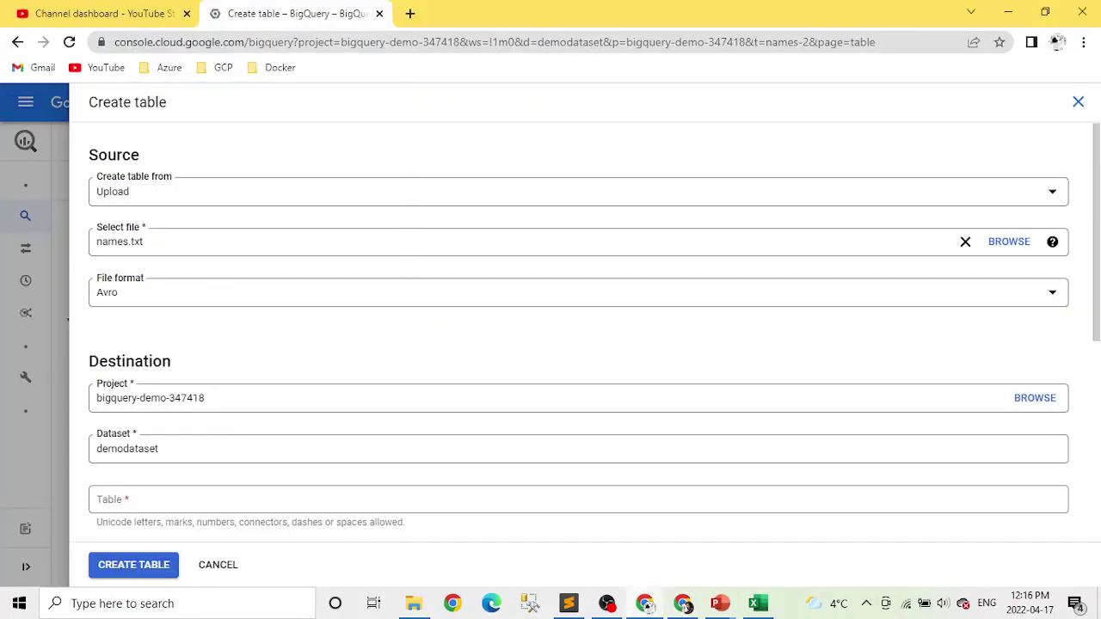
# Step: Set the file format to CSV and name the destination table name_ingestion_partition
pyautogui.click(577, 293)
pyautogui.click(258, 302)
pyautogui.scroll(-2, 578, 331)
pyautogui.click(97, 338)
pyautogui.write('name')
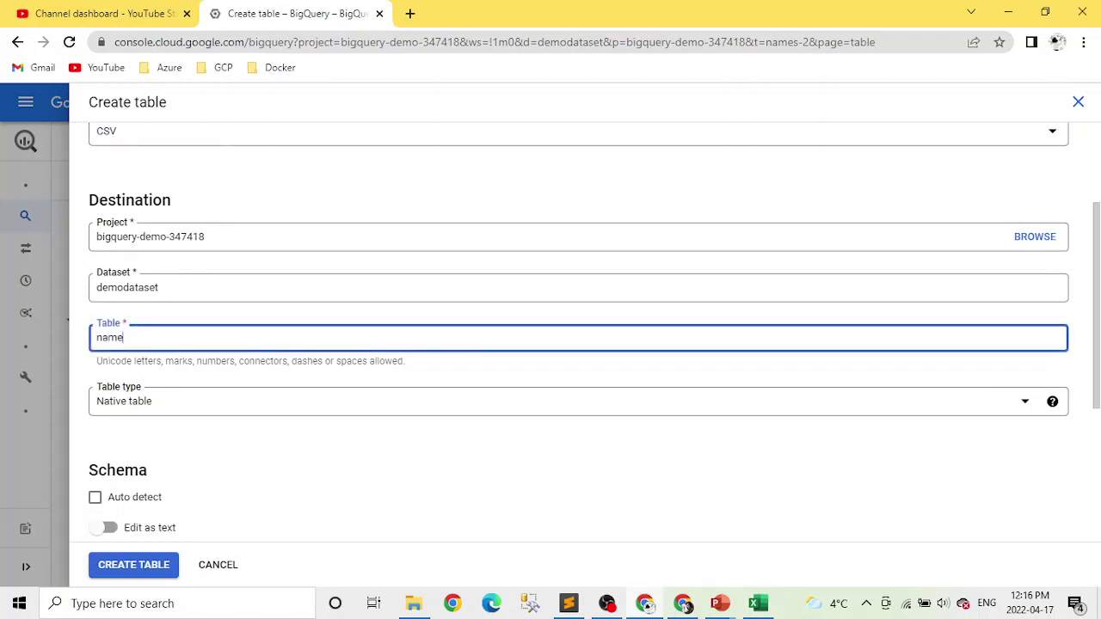
pyautogui.write('_ingestion_partition')
# Step: Add a schema field called Name with type STRING and mode REQUIRED
pyautogui.scroll(-3, 550, 344)
pyautogui.click(129, 320)
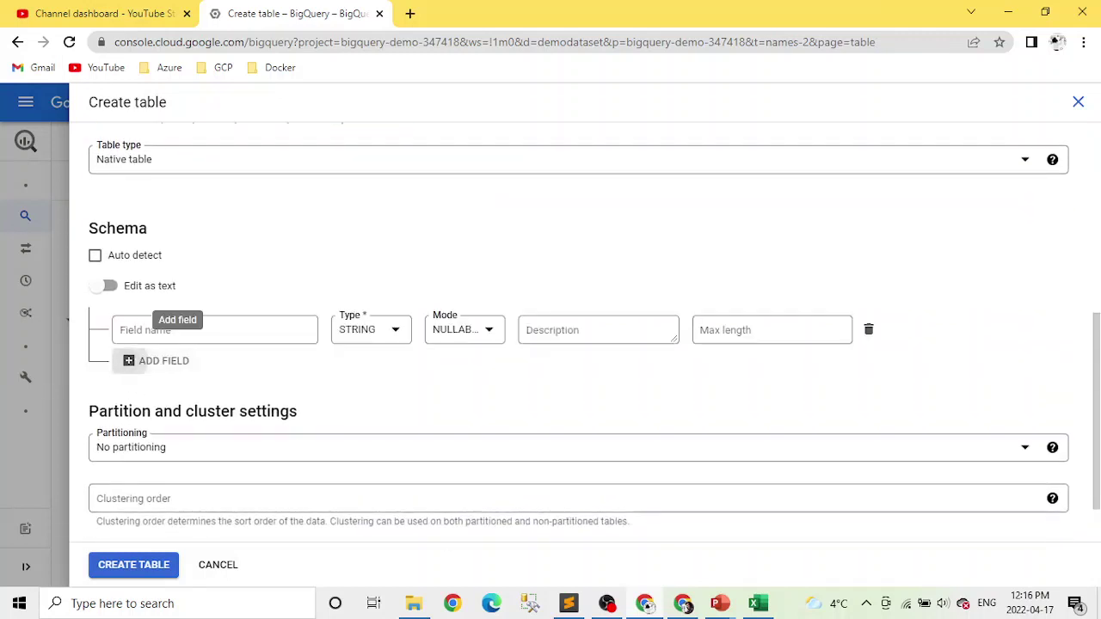
pyautogui.click(214, 330)
pyautogui.write('Name')
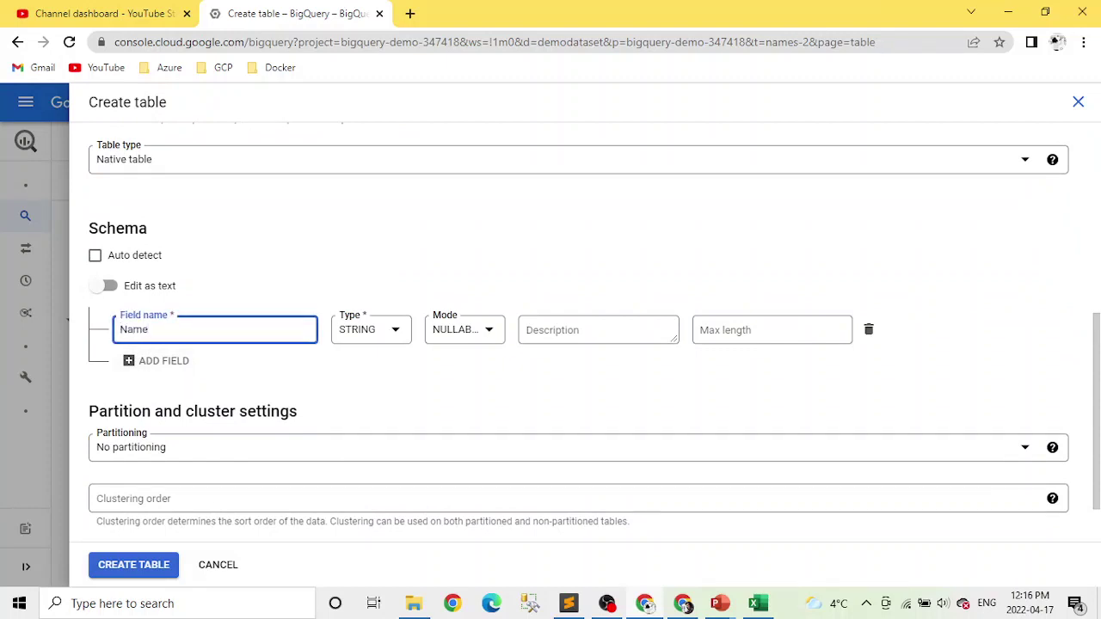
pyautogui.click(465, 330)
pyautogui.click(468, 364)
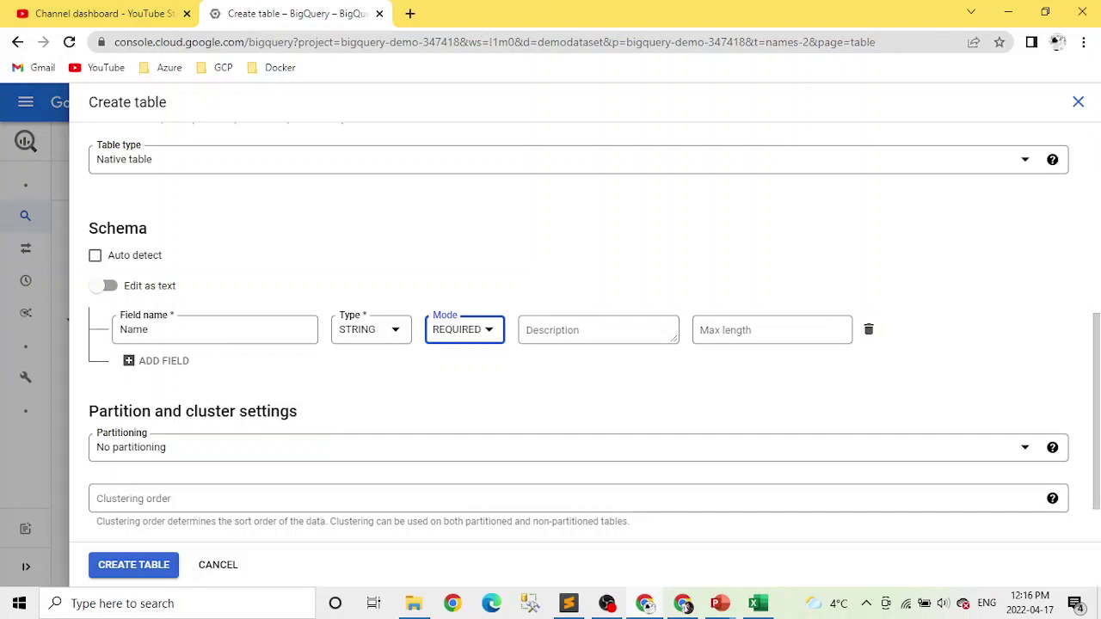
# Step: Add a STRING field called Gender and an INTEGER field called Count to the schema
pyautogui.click(158, 361)
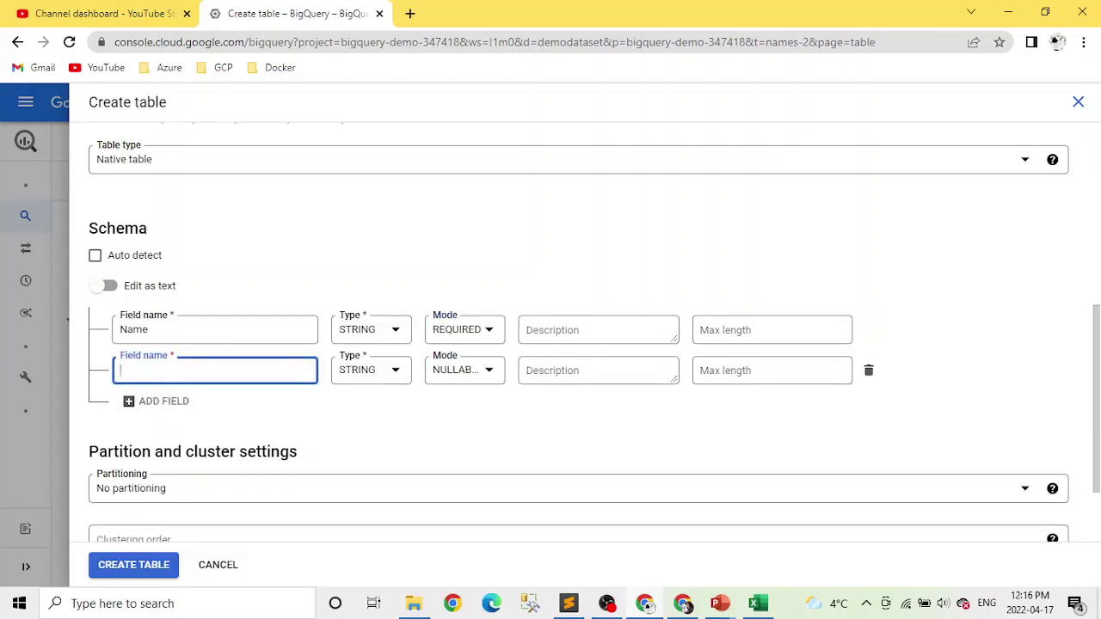
pyautogui.write('Gender')
pyautogui.click(157, 401)
pyautogui.click(158, 411)
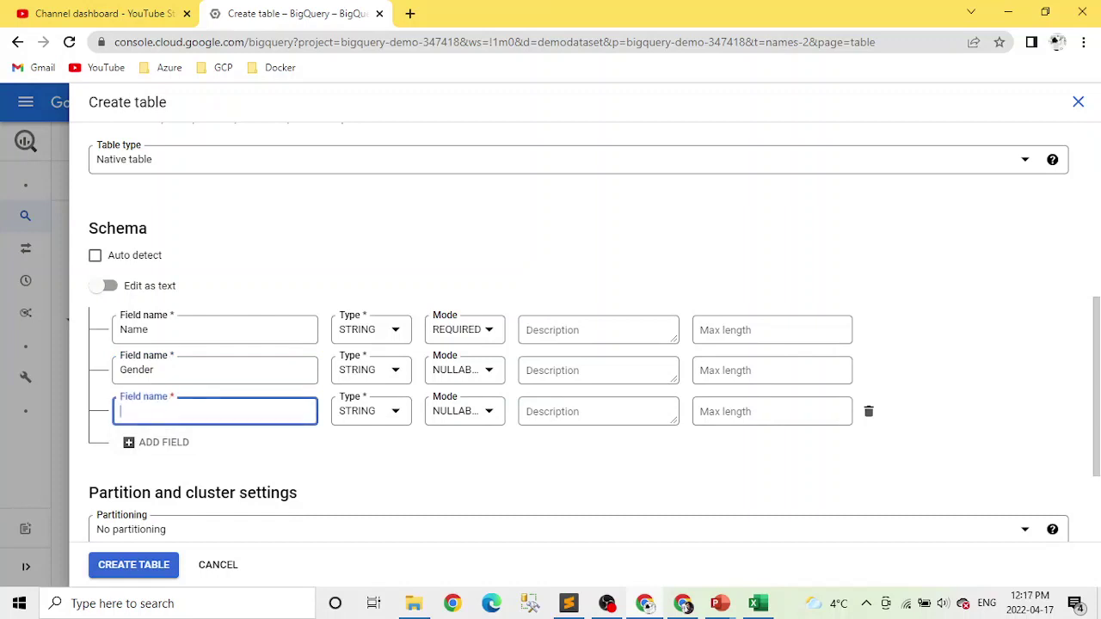
pyautogui.write('Count')
pyautogui.click(370, 411)
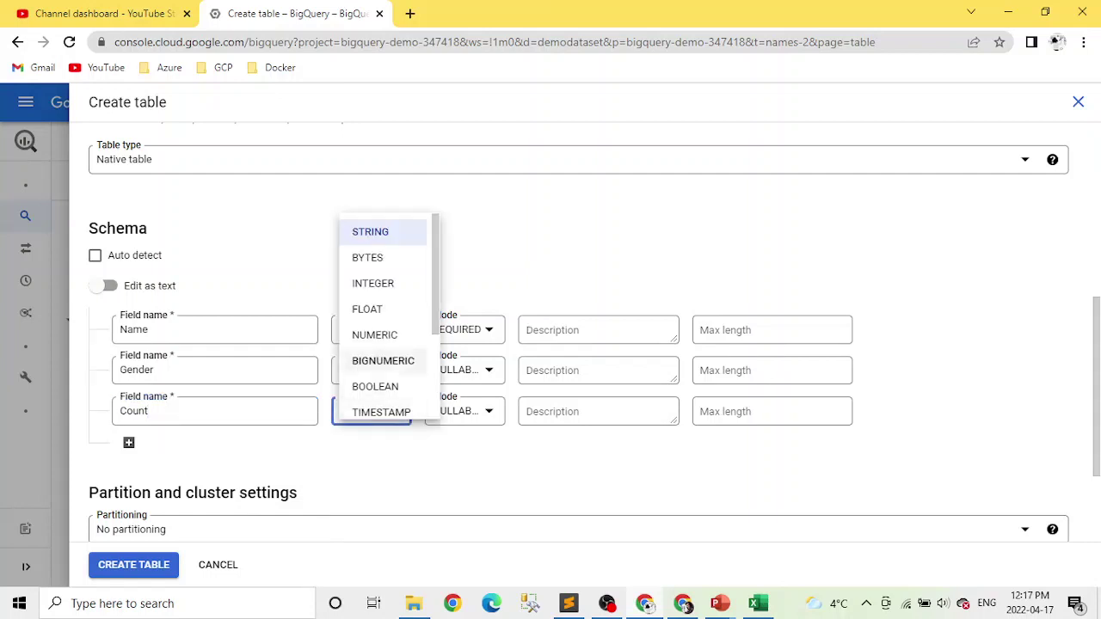
pyautogui.click(366, 282)
# Step: Compare the partitioning options with the Count field present and after deleting it from the schema
pyautogui.scroll(-2, 567, 344)
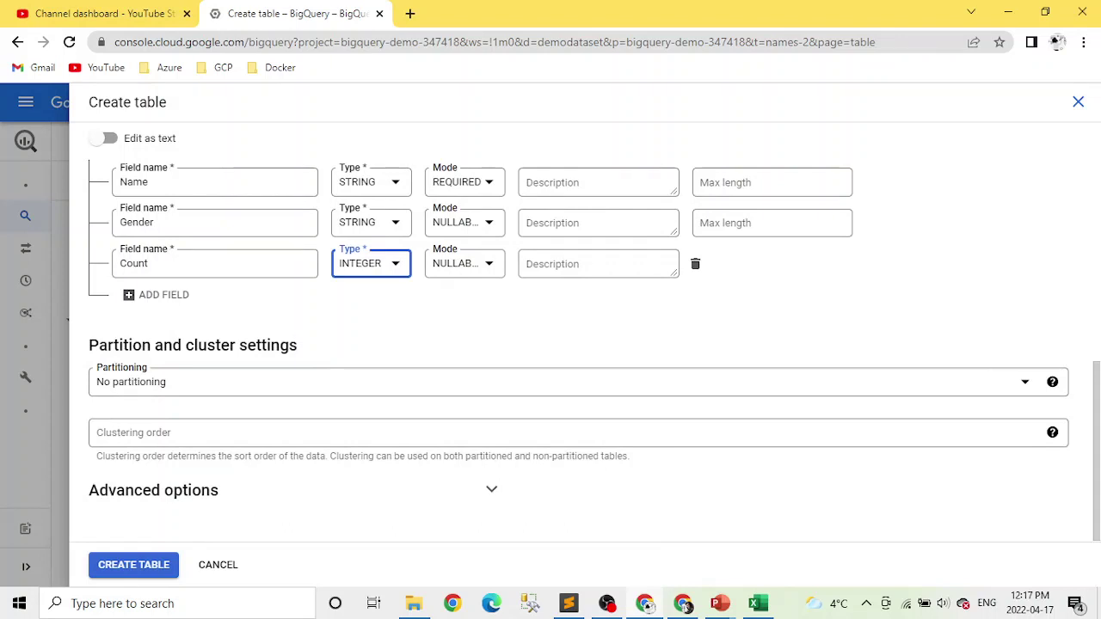
pyautogui.click(564, 382)
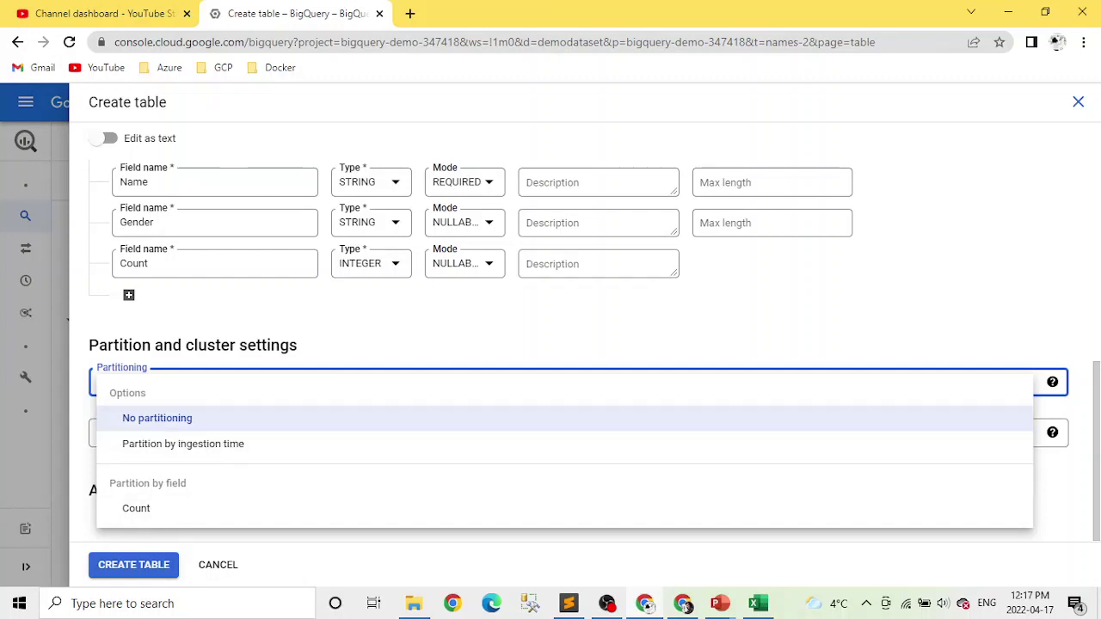
pyautogui.click(156, 418)
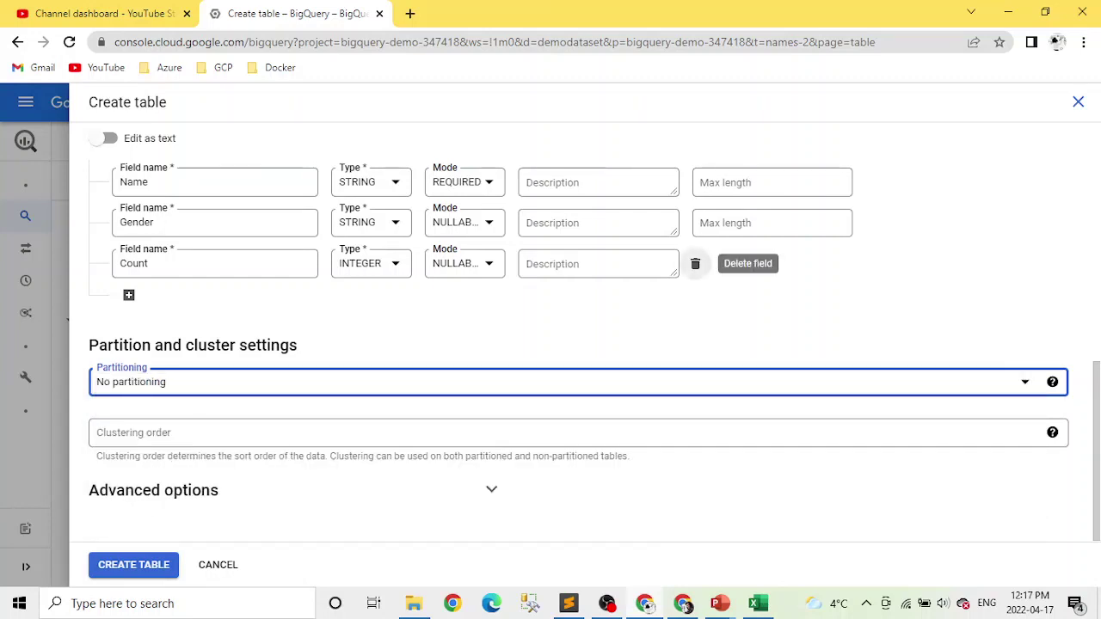
pyautogui.click(695, 264)
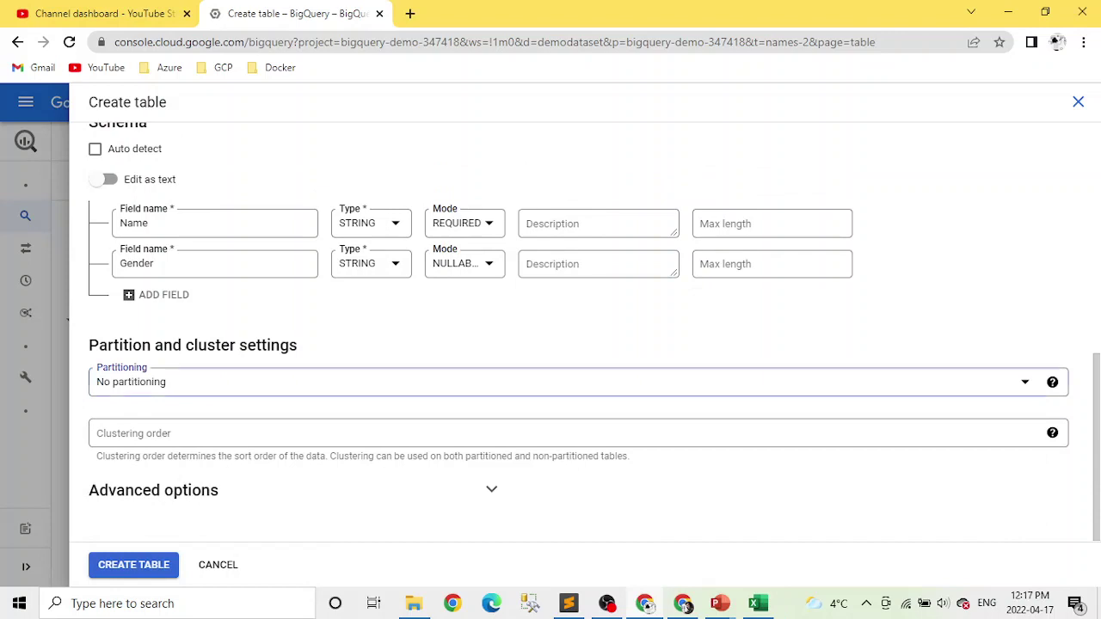
pyautogui.click(559, 382)
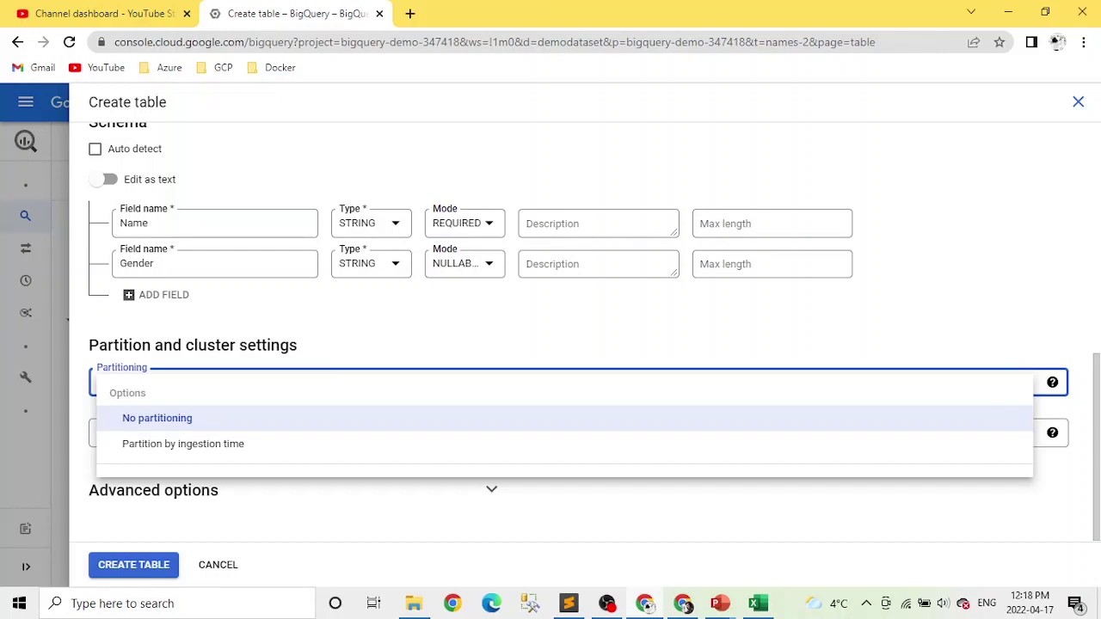
pyautogui.click(156, 295)
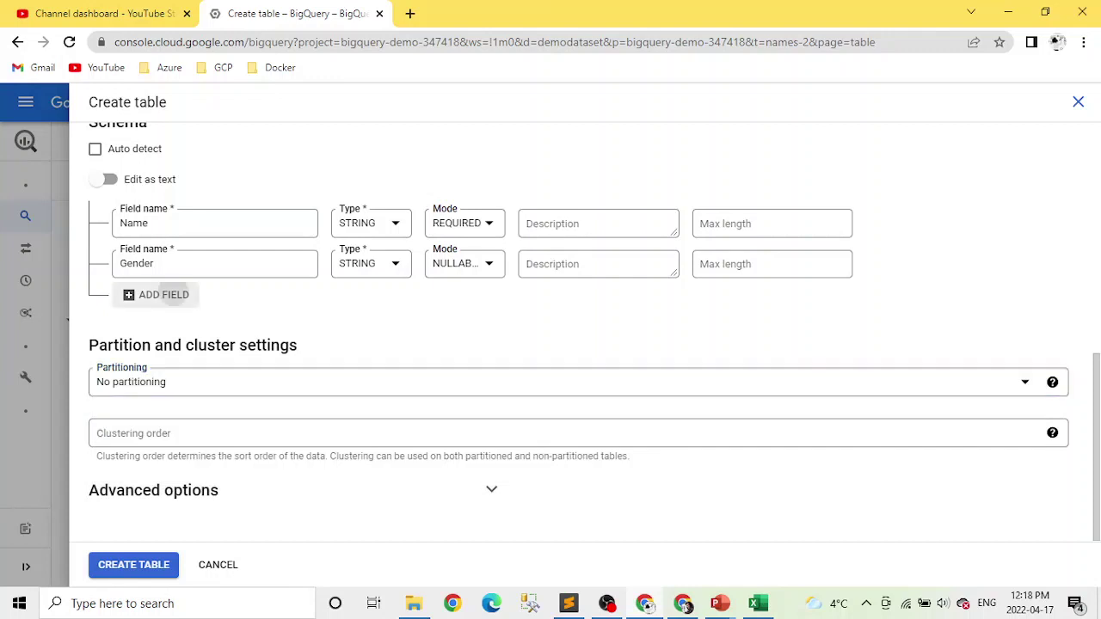
# Step: Add the deleted Count field back to the schema with type INTEGER
pyautogui.click(156, 294)
pyautogui.click(215, 305)
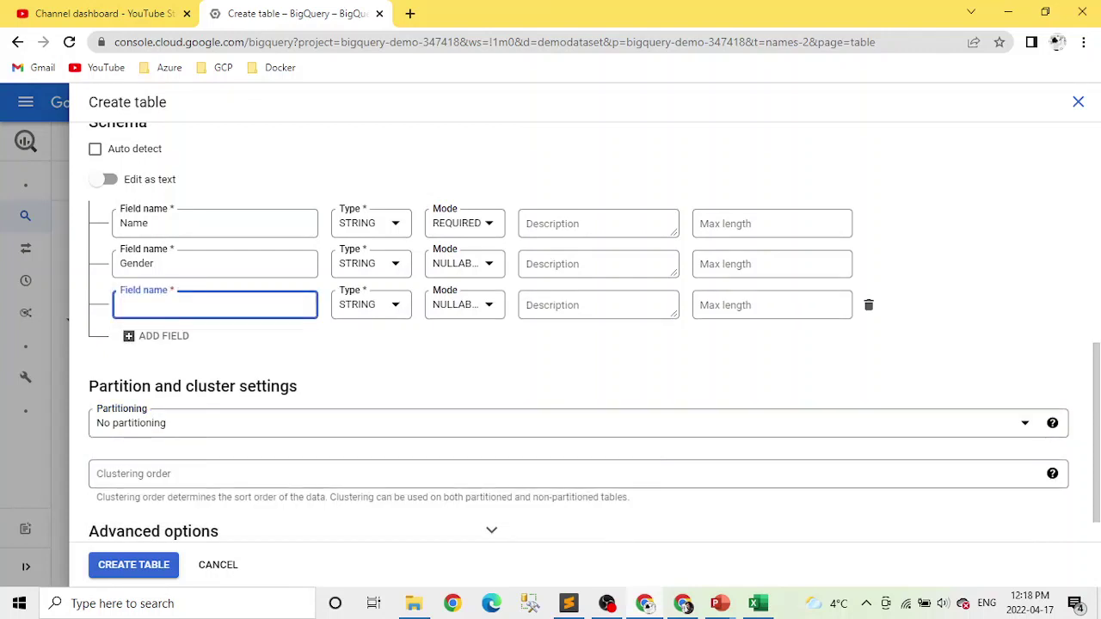
pyautogui.write('Count')
pyautogui.click(371, 305)
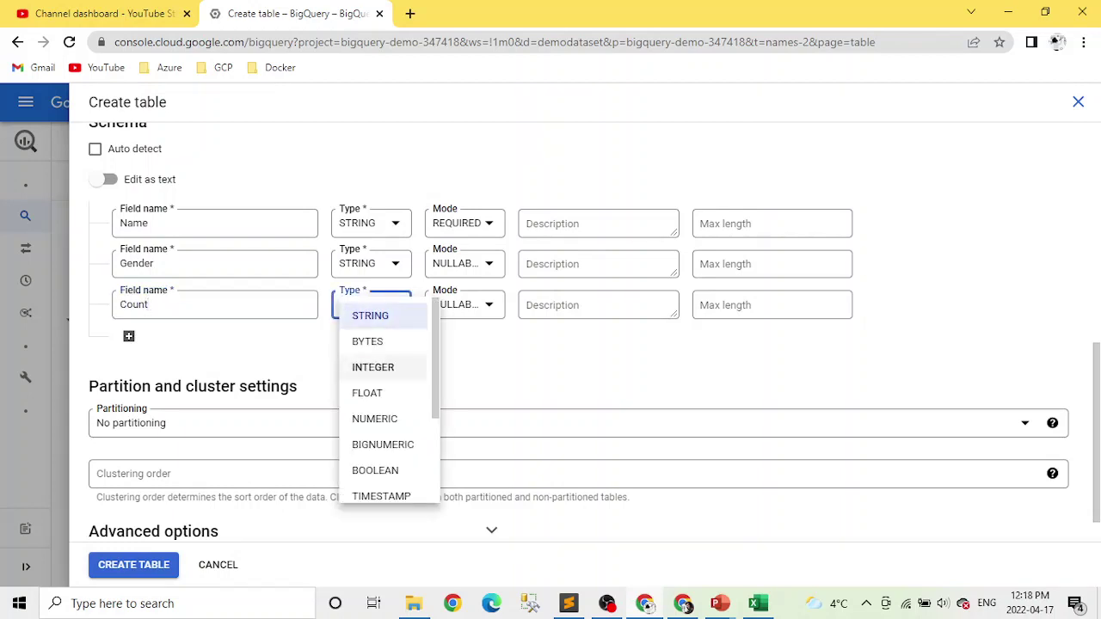
pyautogui.click(374, 366)
# Step: Set the table to partition by ingestion time with the partitioning type By day
pyautogui.click(373, 422)
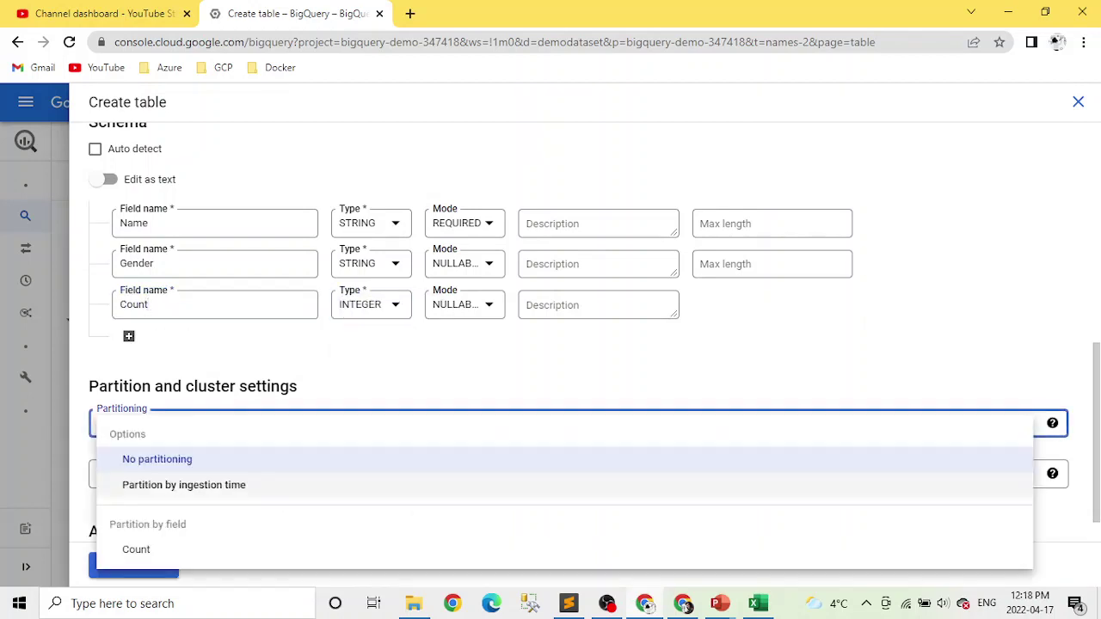
pyautogui.click(184, 484)
pyautogui.scroll(-1, 578, 332)
pyautogui.scroll(-3, 578, 332)
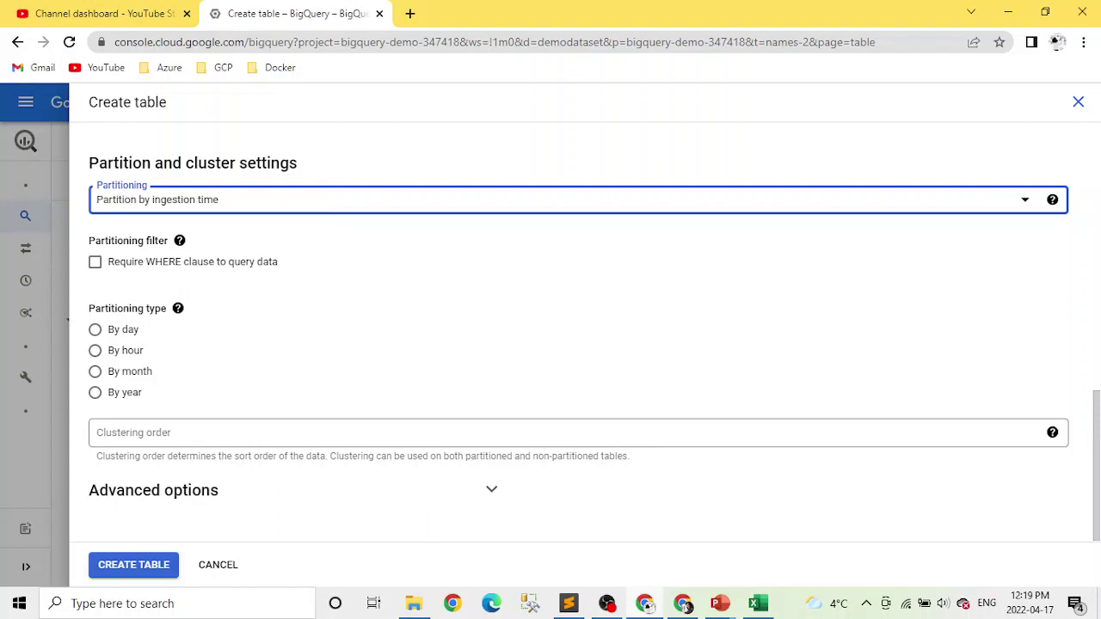
pyautogui.click(95, 329)
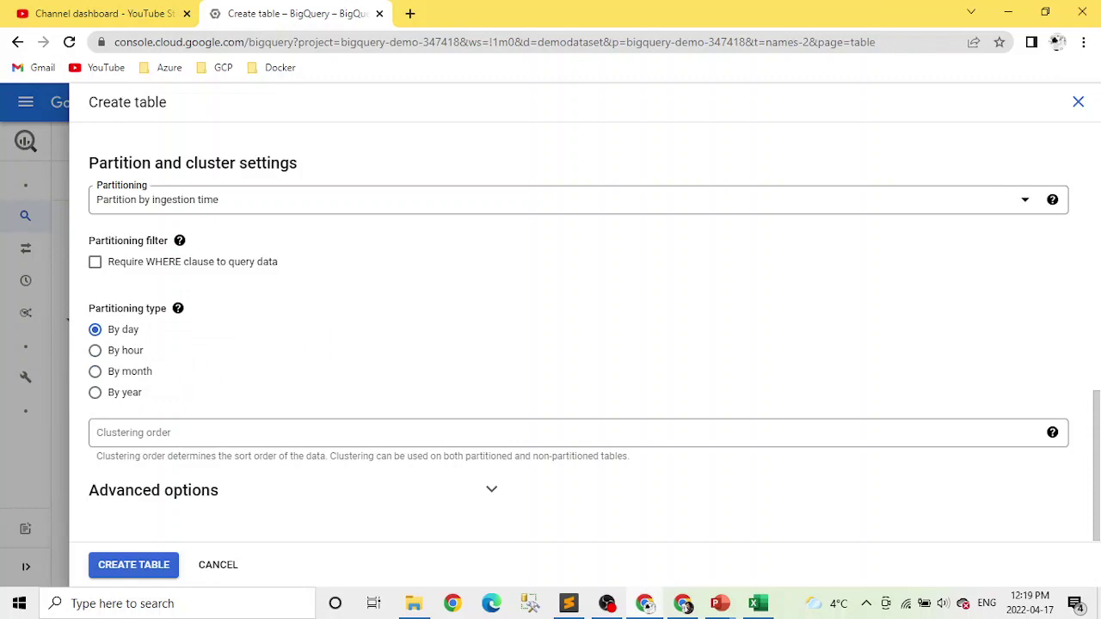
# Step: Create the table with the requirement for a WHERE clause left off
pyautogui.click(95, 261)
pyautogui.click(95, 261)
pyautogui.click(134, 565)
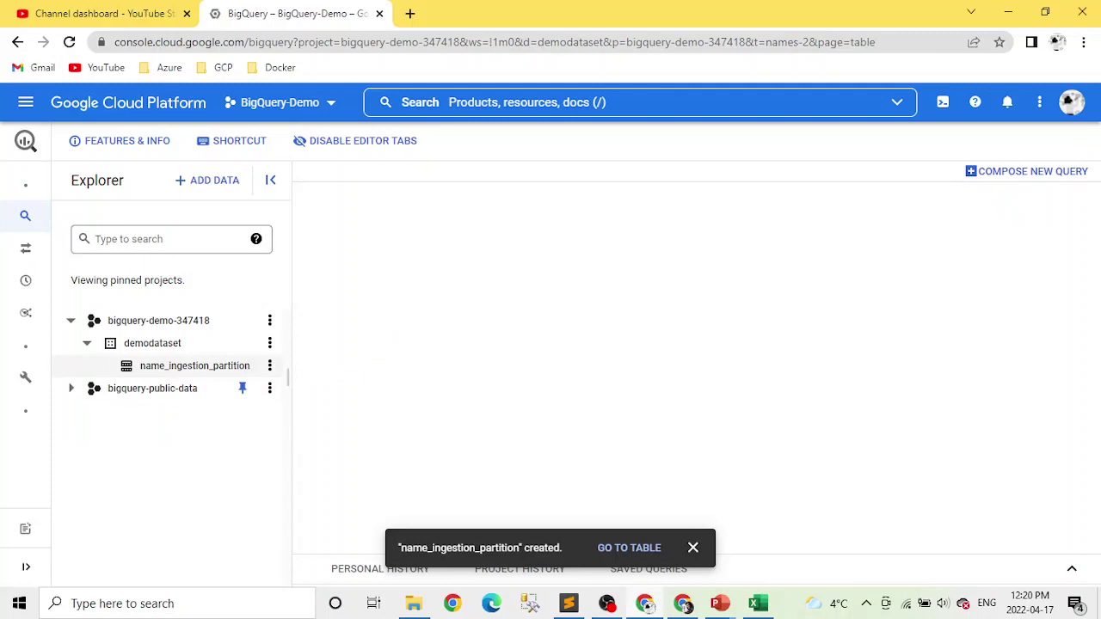
# Step: Start a new table in demodataset with names.txt uploaded as its source
pyautogui.click(269, 344)
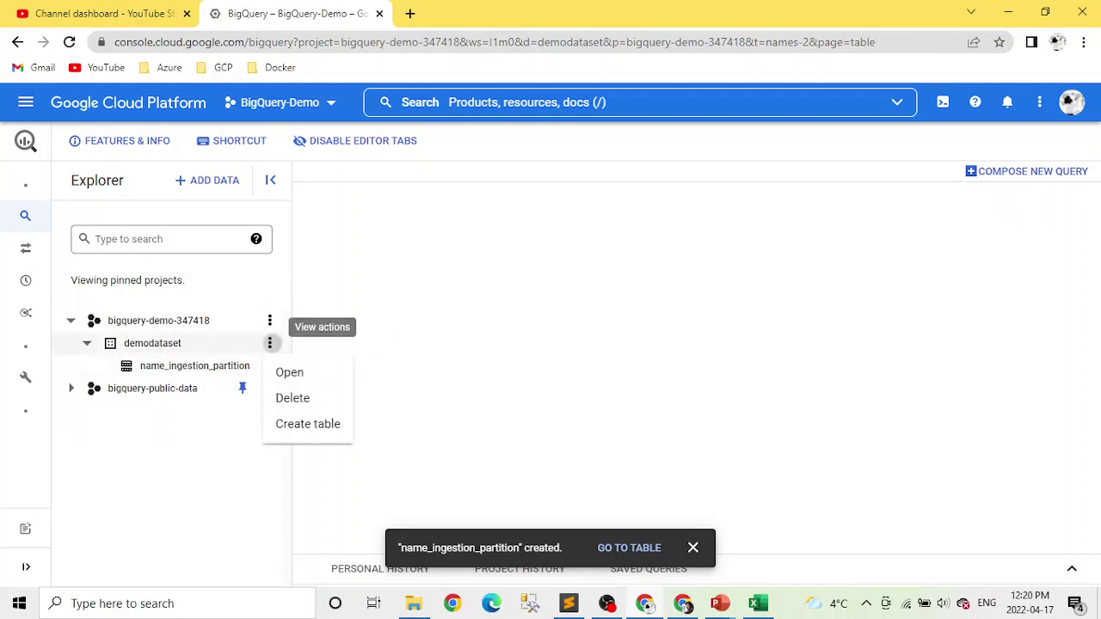
pyautogui.click(308, 424)
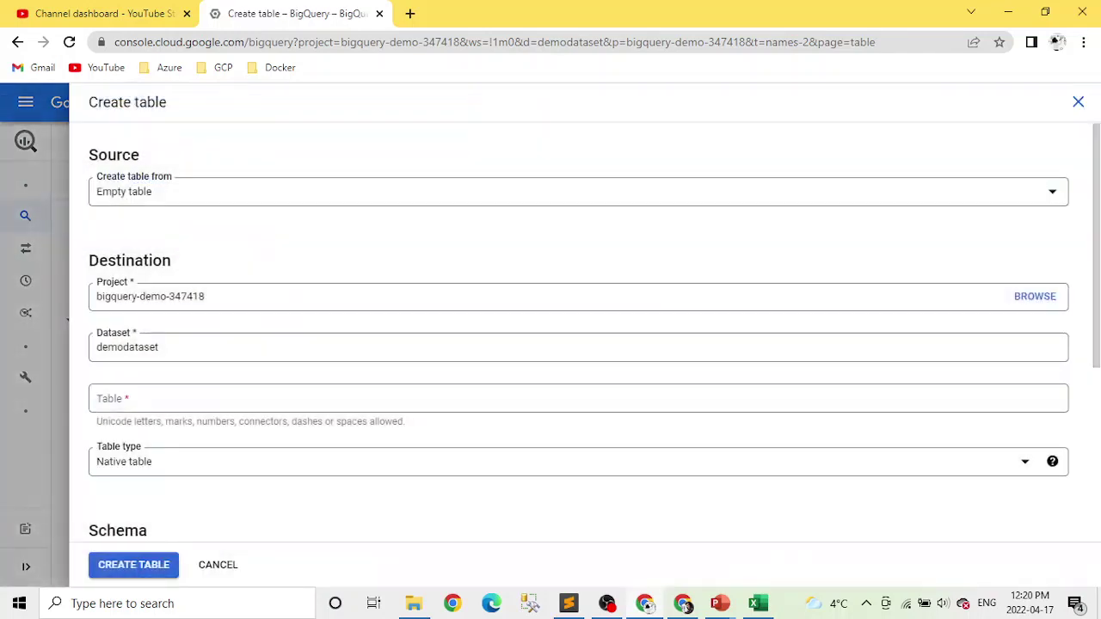
pyautogui.click(568, 192)
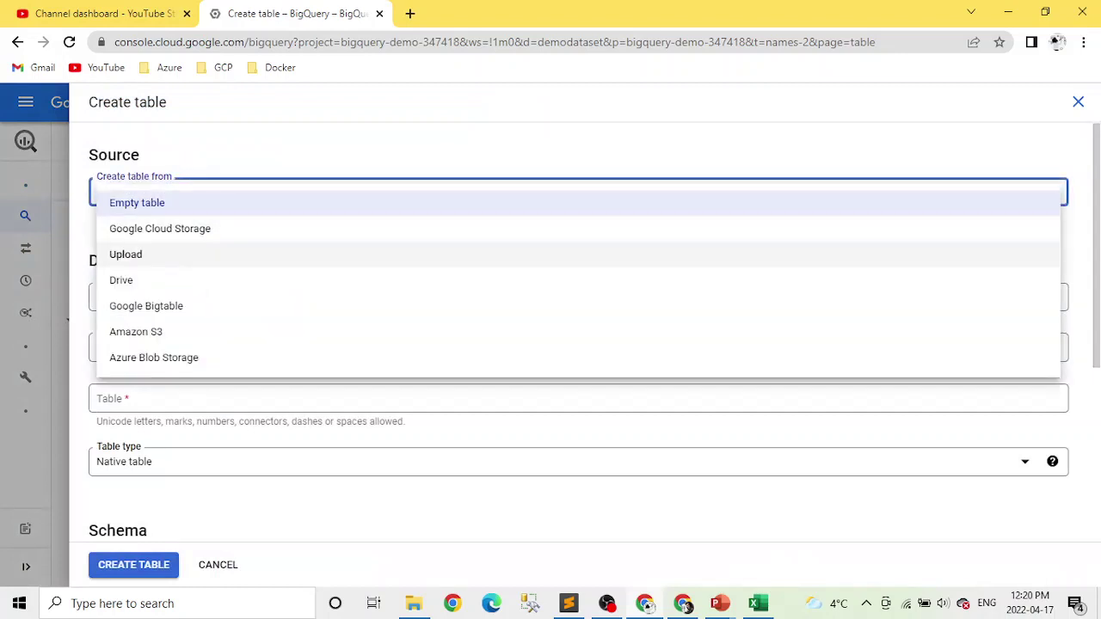
pyautogui.click(396, 254)
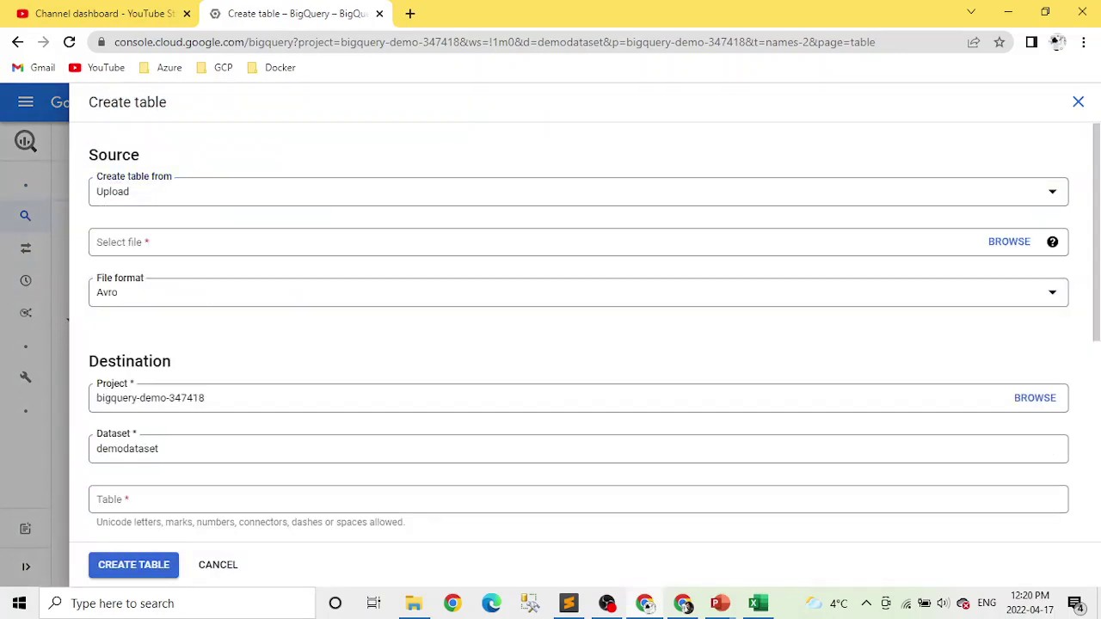
pyautogui.click(1009, 242)
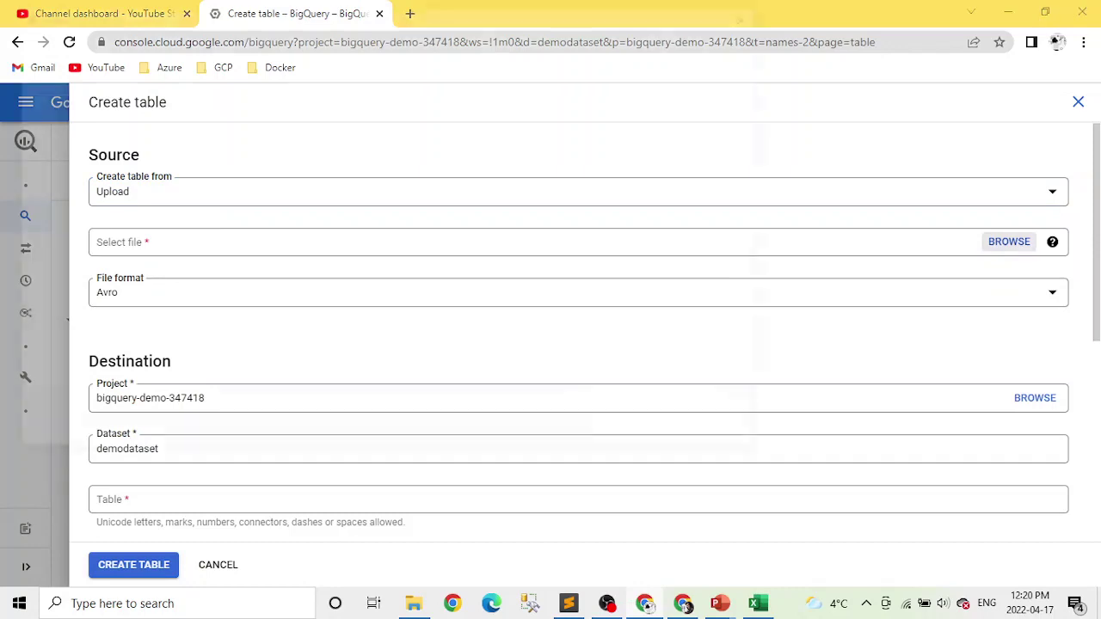
pyautogui.click(187, 151)
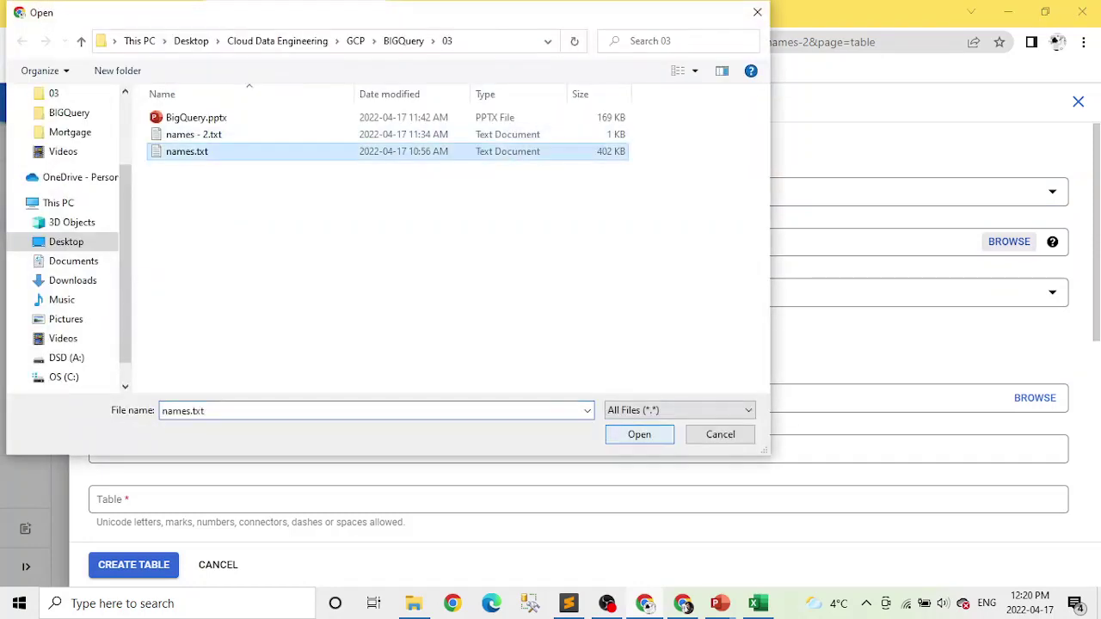
pyautogui.click(639, 434)
# Step: Set the source file format to CSV and name the table names
pyautogui.click(578, 292)
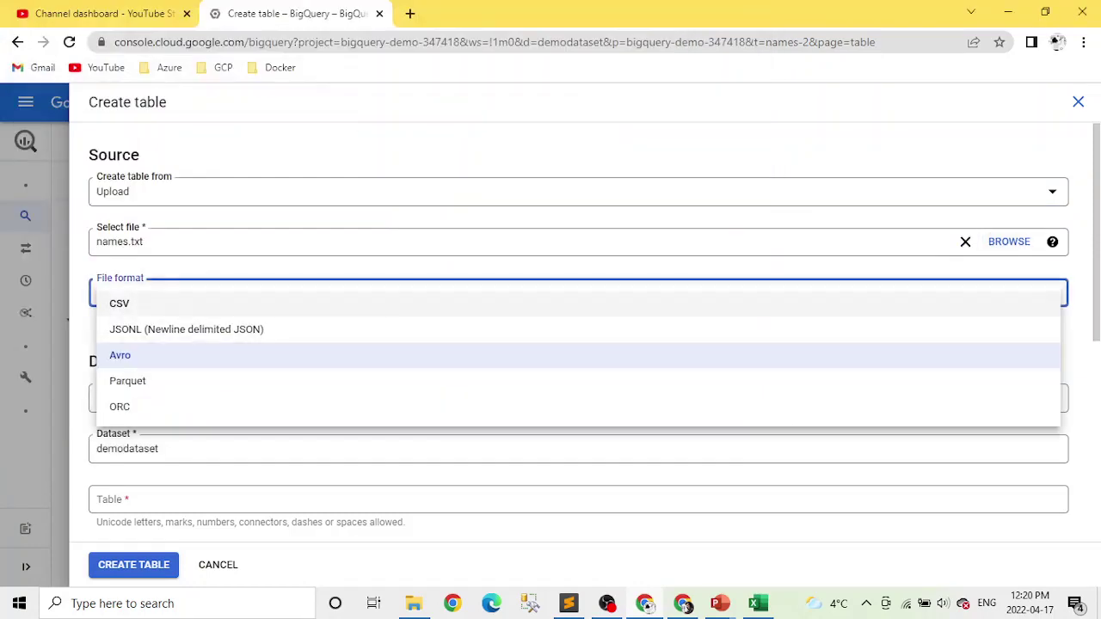
pyautogui.click(578, 303)
pyautogui.click(578, 499)
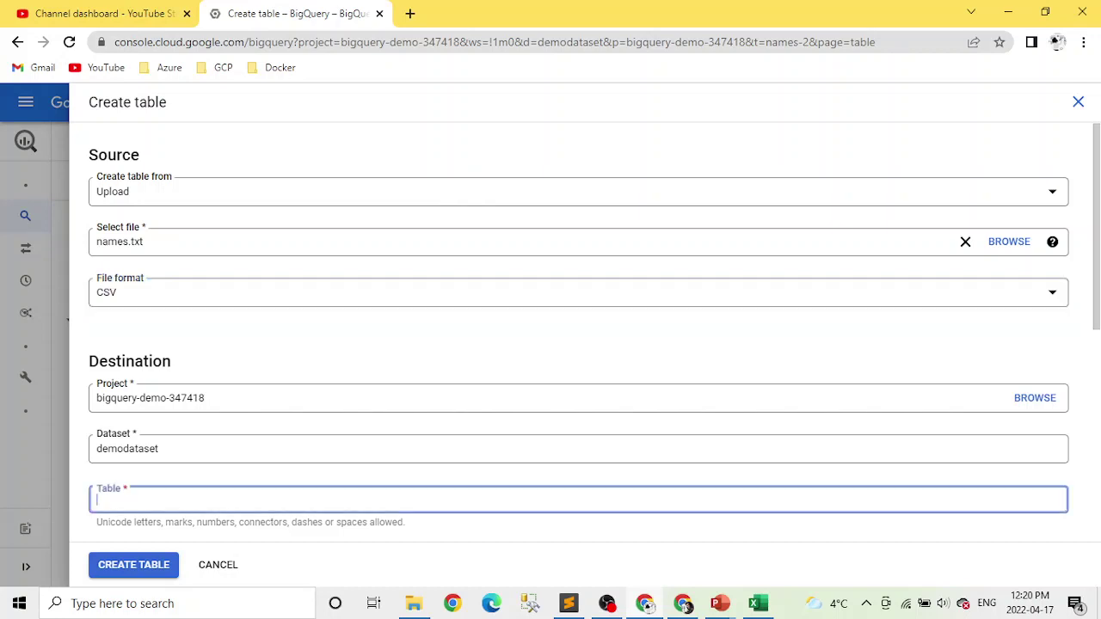
pyautogui.write('names')
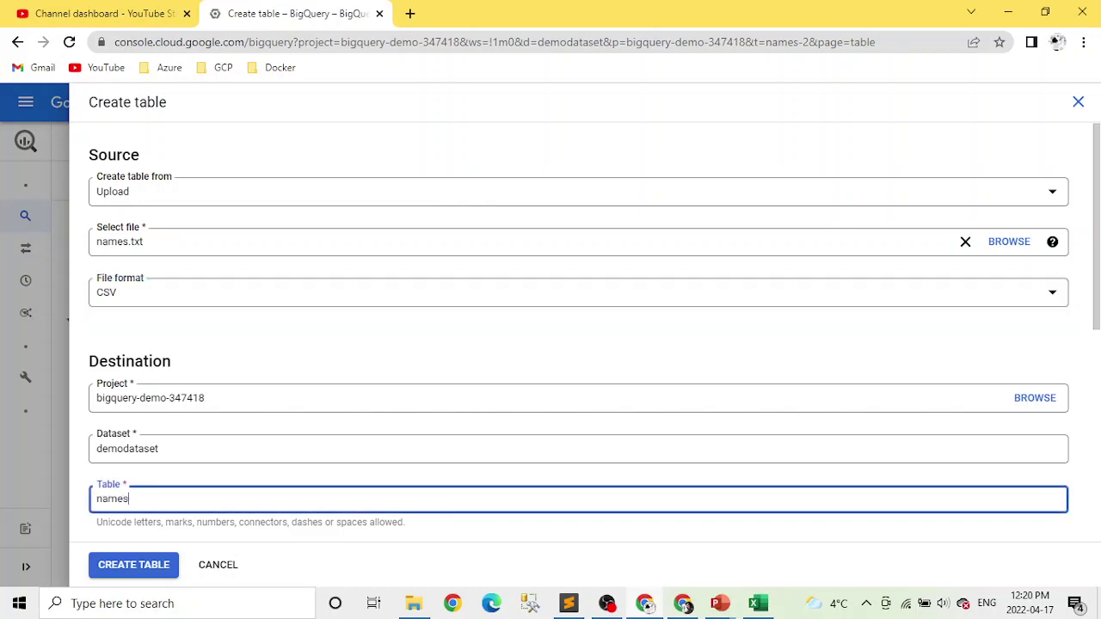
# Step: Add the fields Name and Gender to the schema, both of type STRING
pyautogui.scroll(-5, 578, 332)
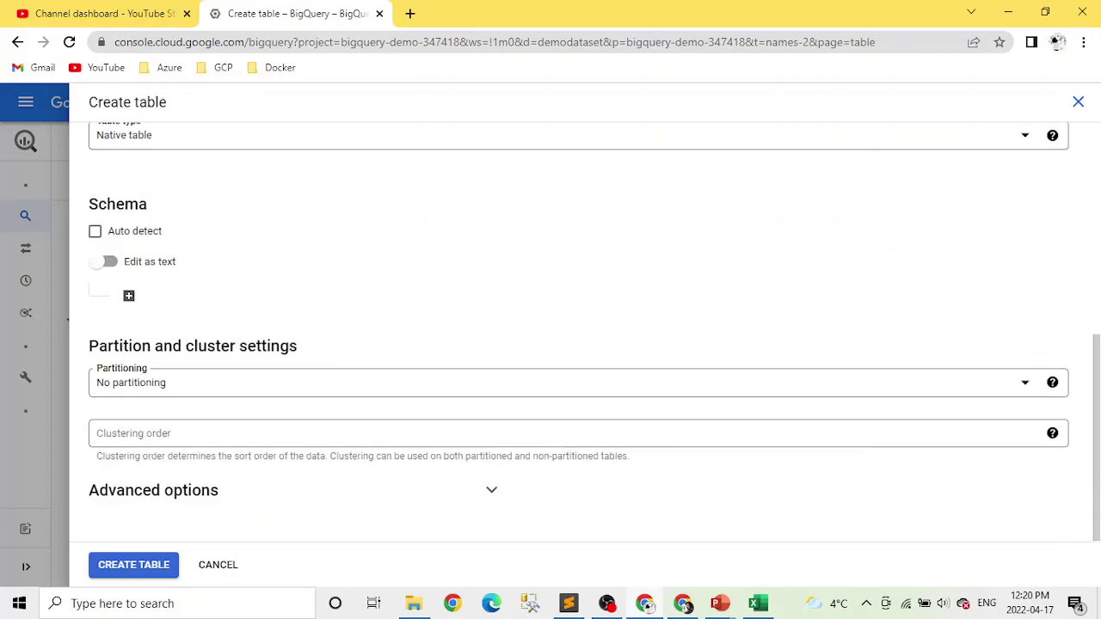
pyautogui.click(129, 296)
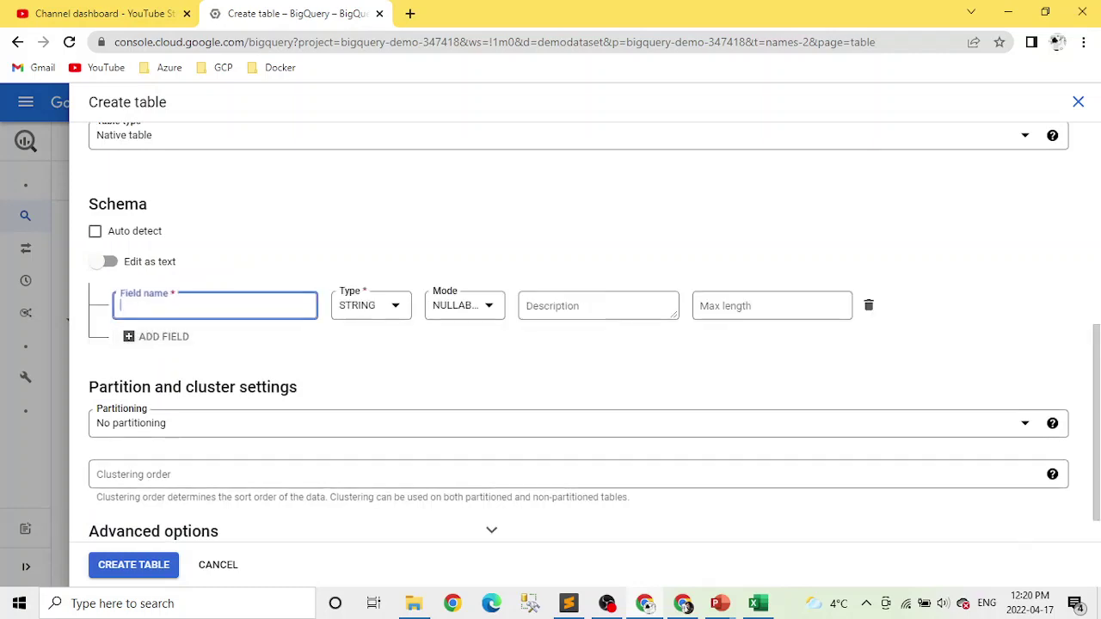
pyautogui.write('Name')
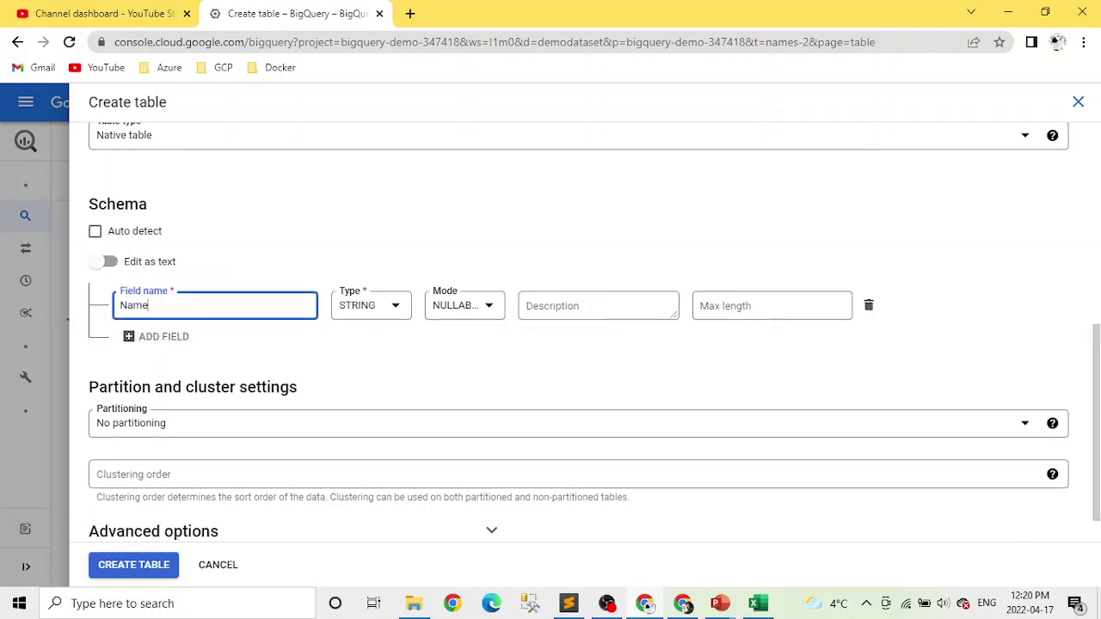
pyautogui.click(163, 337)
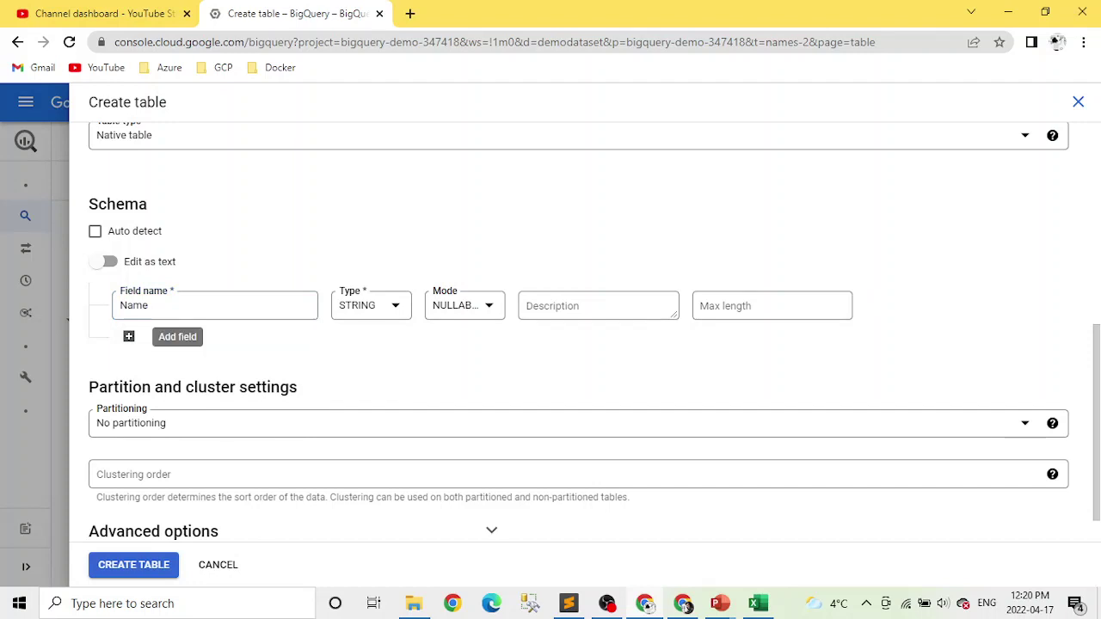
pyautogui.click(129, 336)
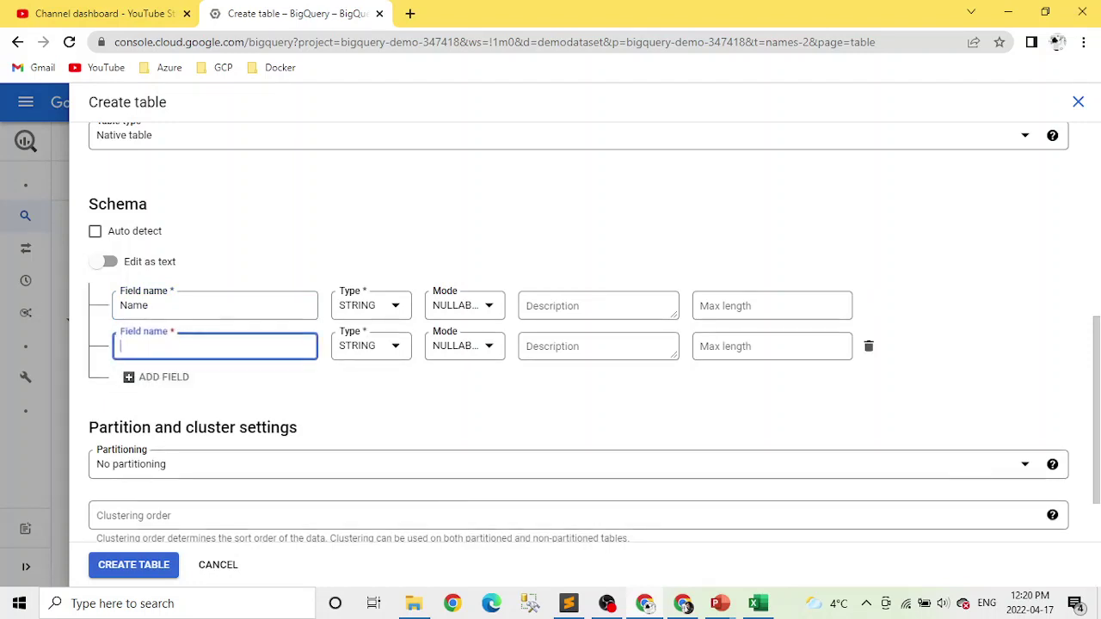
pyautogui.write('Gender')
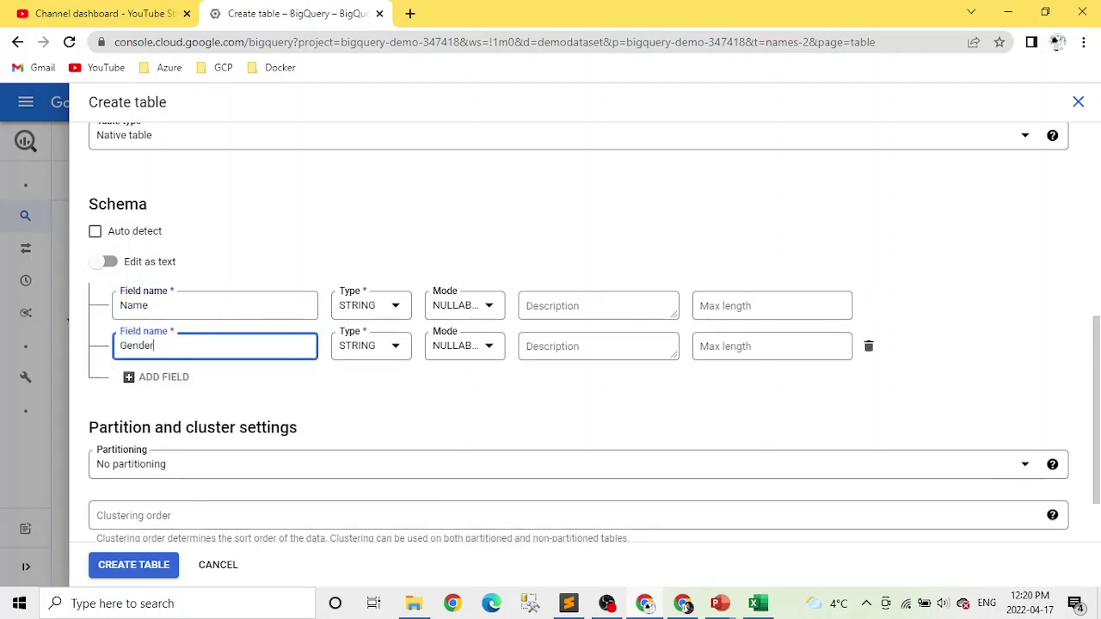
# Step: Add a Count field of type INTEGER to the schema and create the table with no partitioning
pyautogui.click(129, 377)
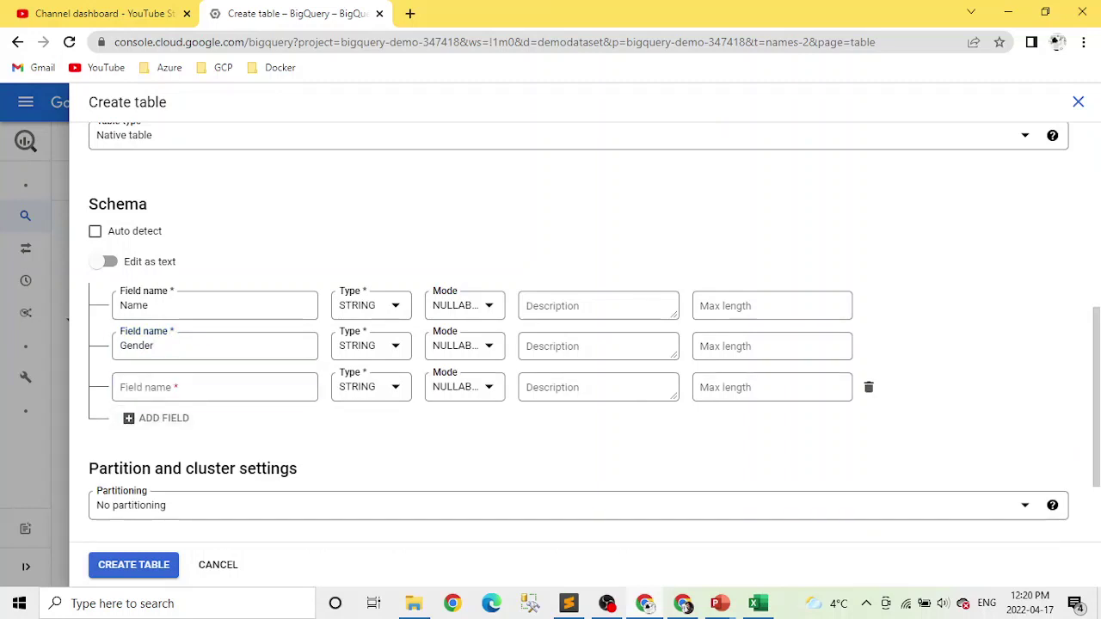
pyautogui.write('Count')
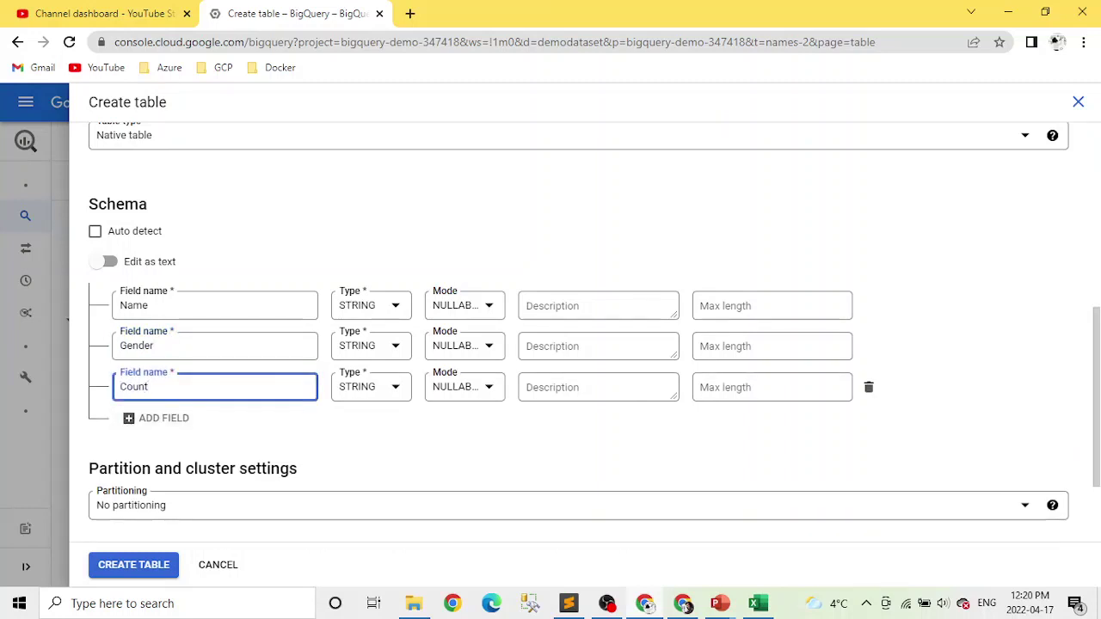
pyautogui.click(371, 387)
pyautogui.click(372, 259)
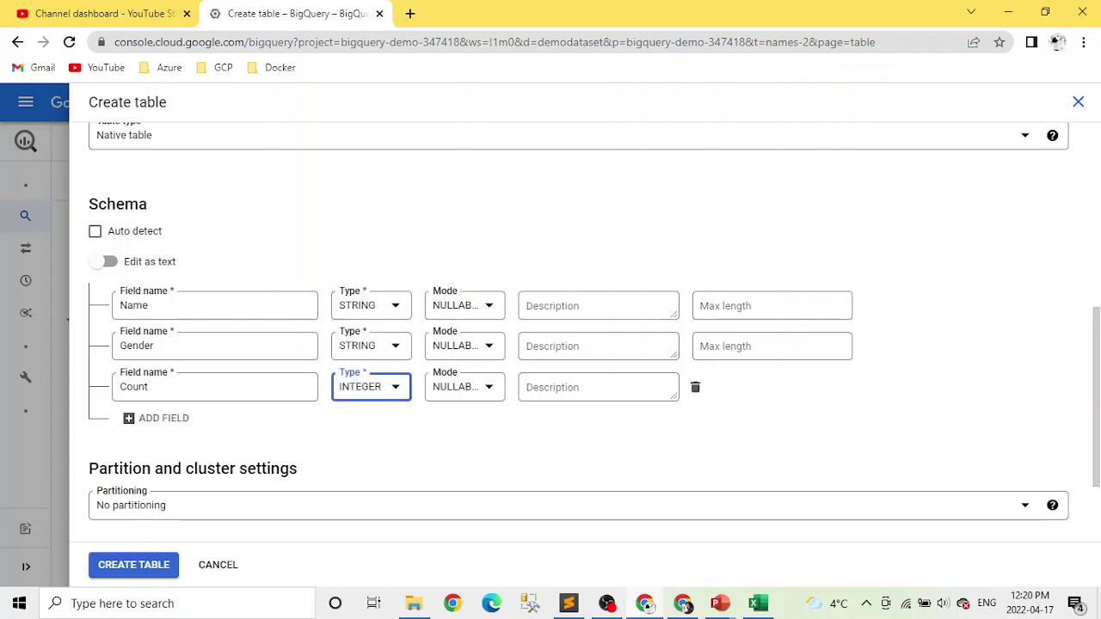
pyautogui.click(134, 564)
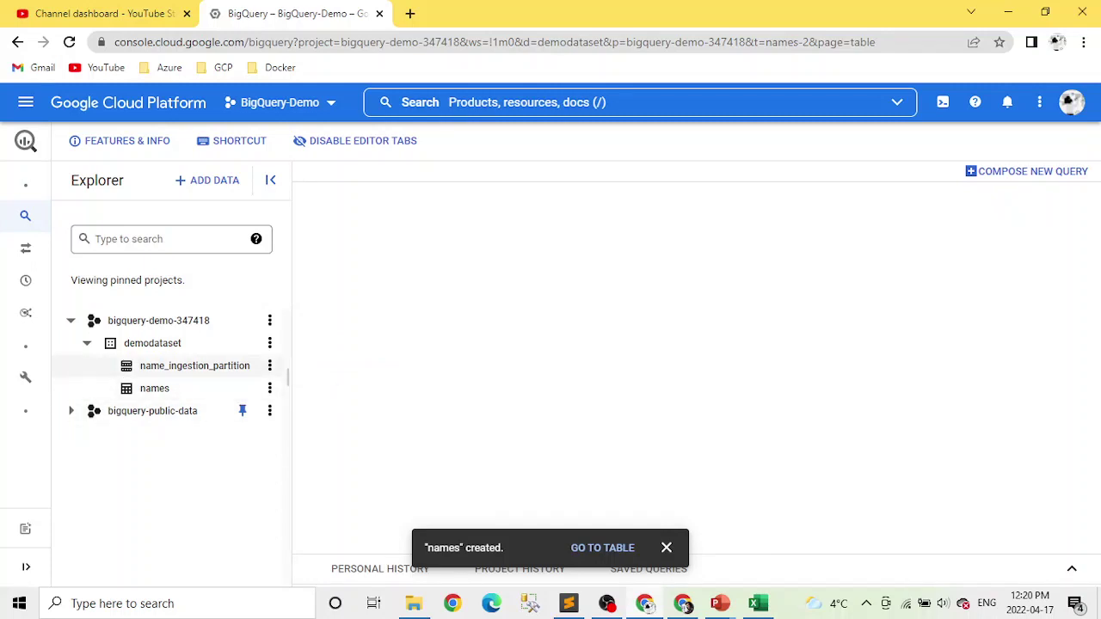
# Step: Examine the details of name_ingestion_partition, including its partition settings and the explanation of the field it is partitioned on
pyautogui.click(195, 366)
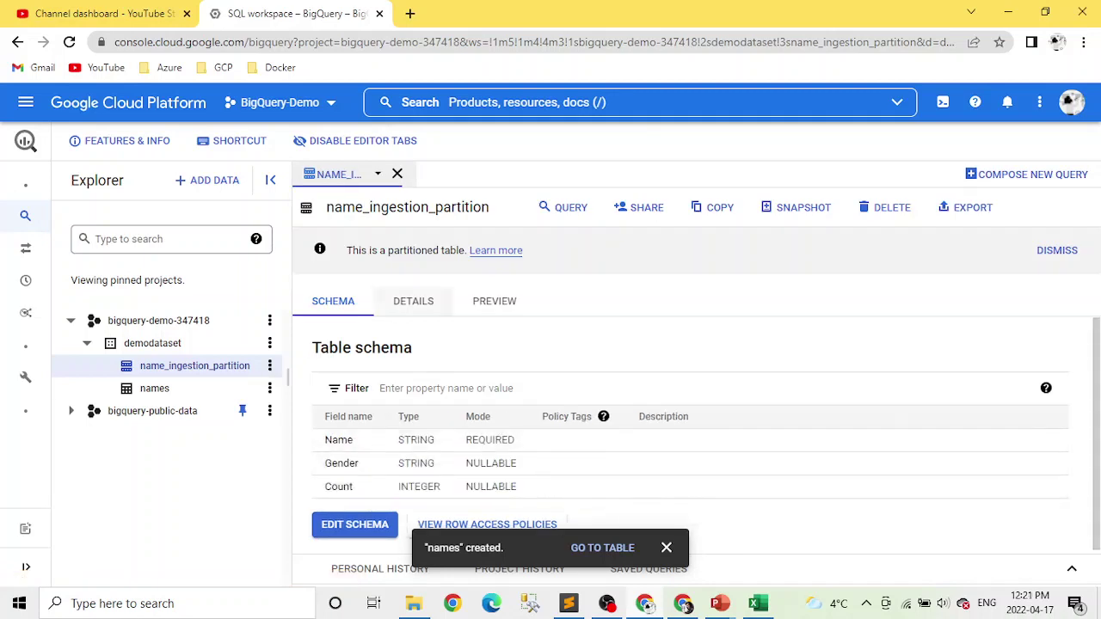
pyautogui.click(413, 301)
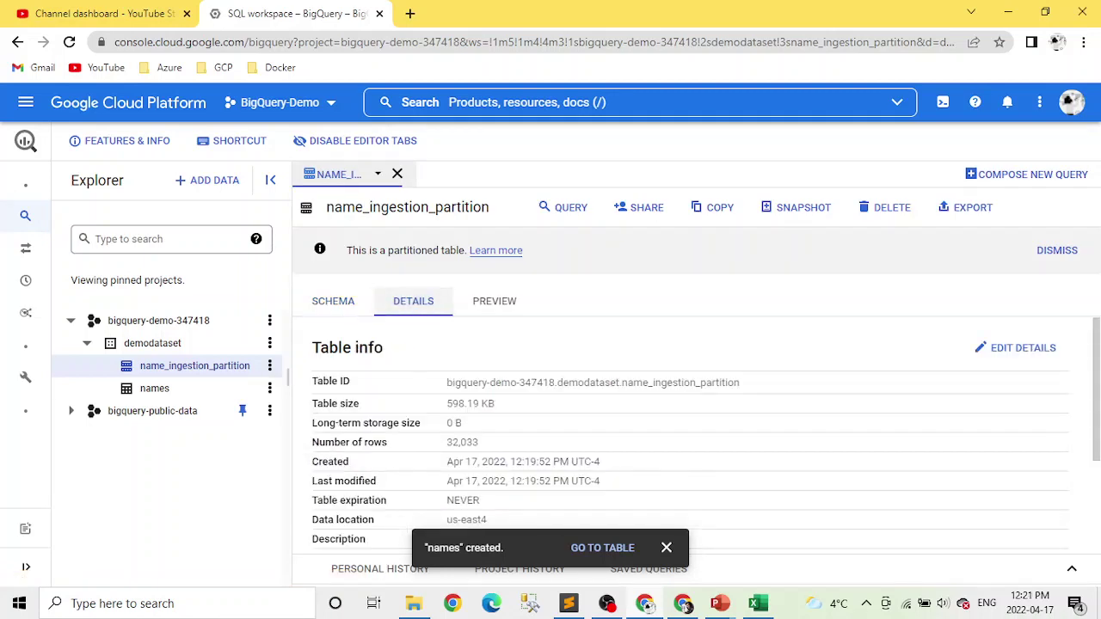
pyautogui.click(666, 547)
pyautogui.scroll(-2, 666, 517)
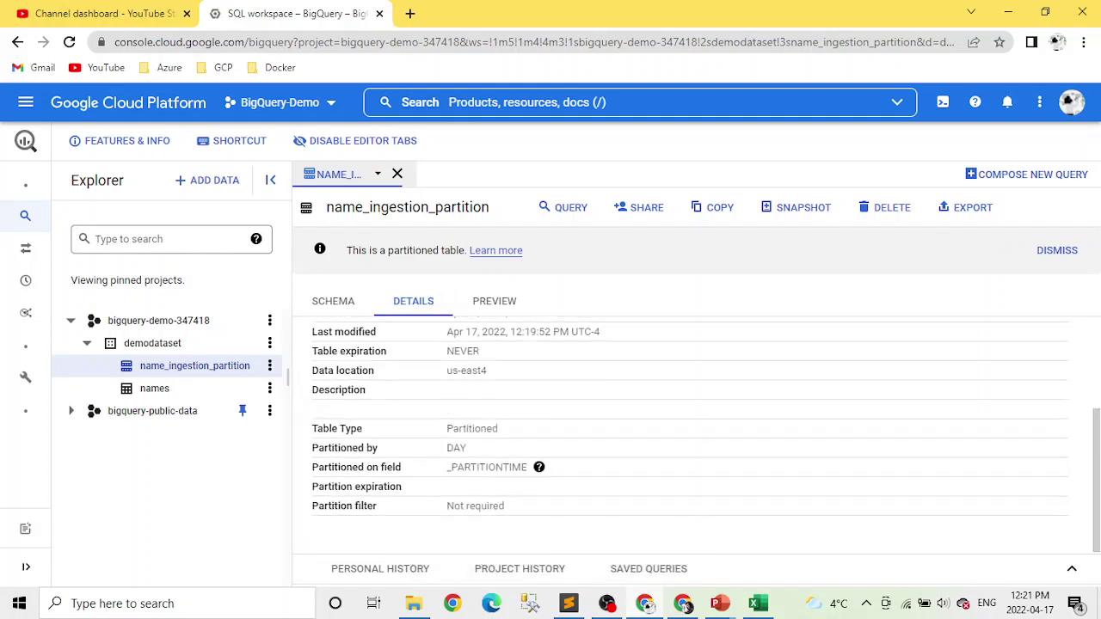
pyautogui.scroll(2, 688, 430)
pyautogui.scroll(-2, 689, 430)
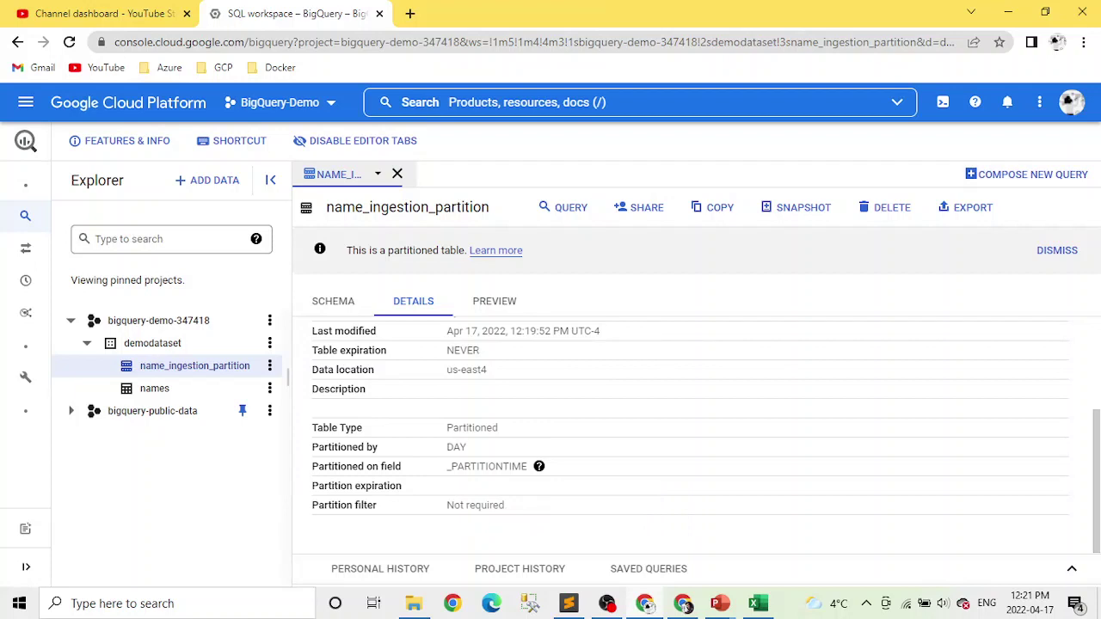
pyautogui.click(538, 466)
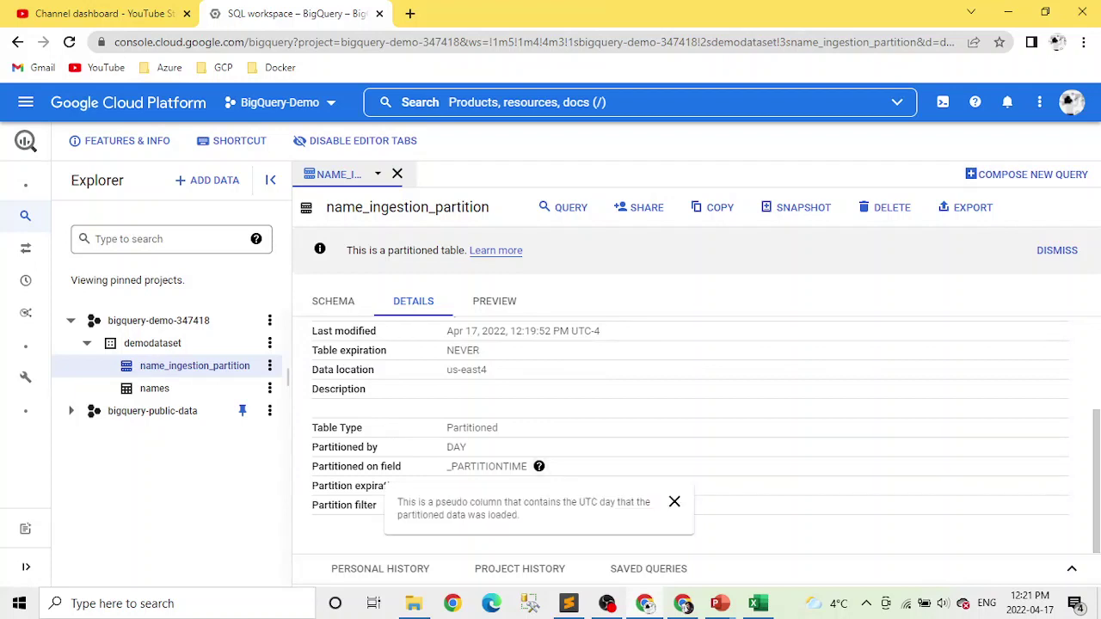
pyautogui.press('Escape')
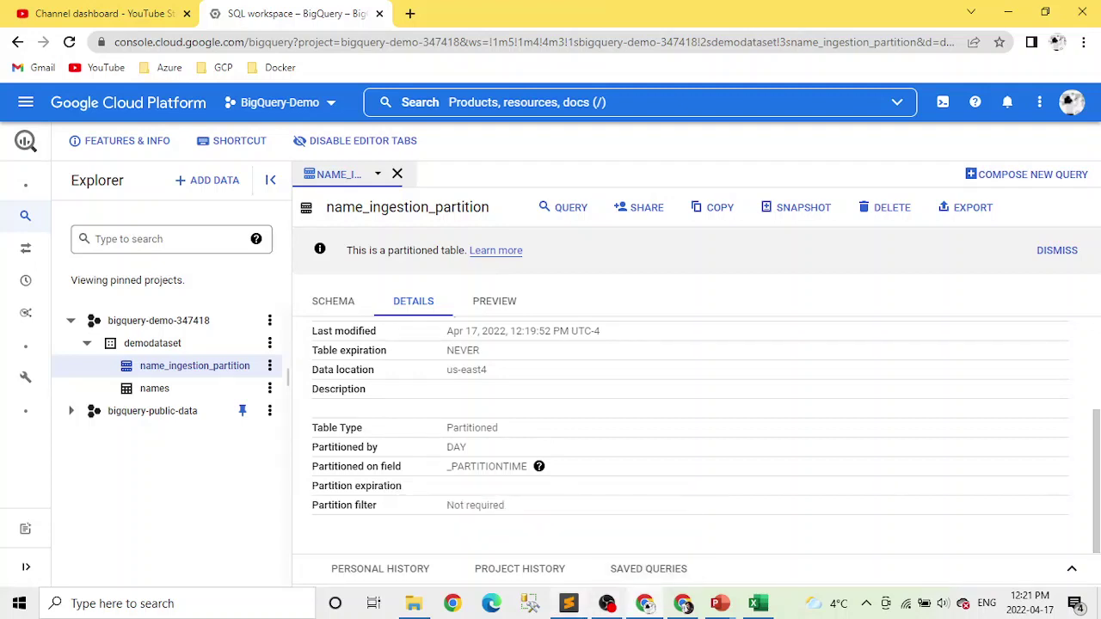
# Step: Switch to the GitHub page of partitioning-clustering.sql and copy the select statement on line 1
pyautogui.click(683, 603)
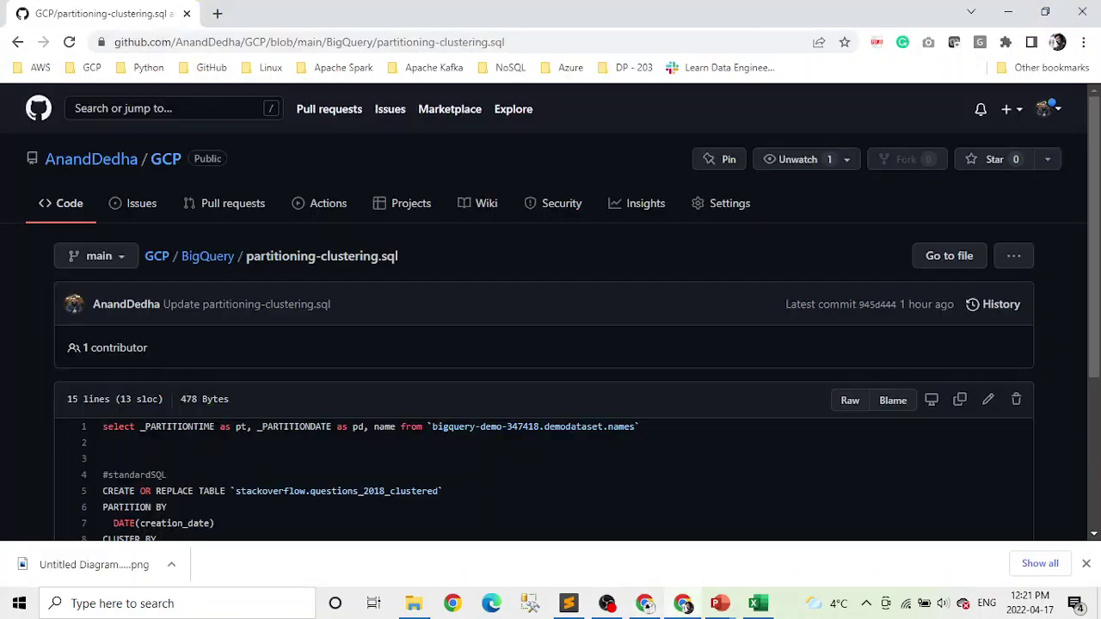
pyautogui.moveTo(640, 427); pyautogui.dragTo(103, 427)
pyautogui.hotkey('ctrl', 'c')
pyautogui.rightClick(103, 427)
pyautogui.click(120, 435)
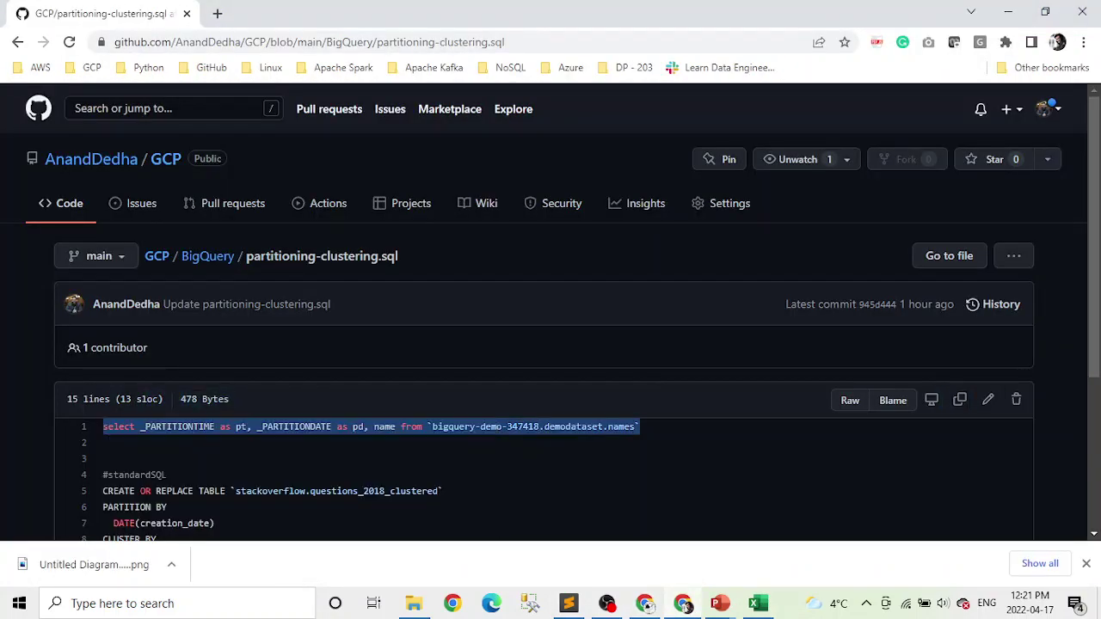
# Step: Return to BigQuery and paste the copied select statement into a new query
pyautogui.click(682, 603)
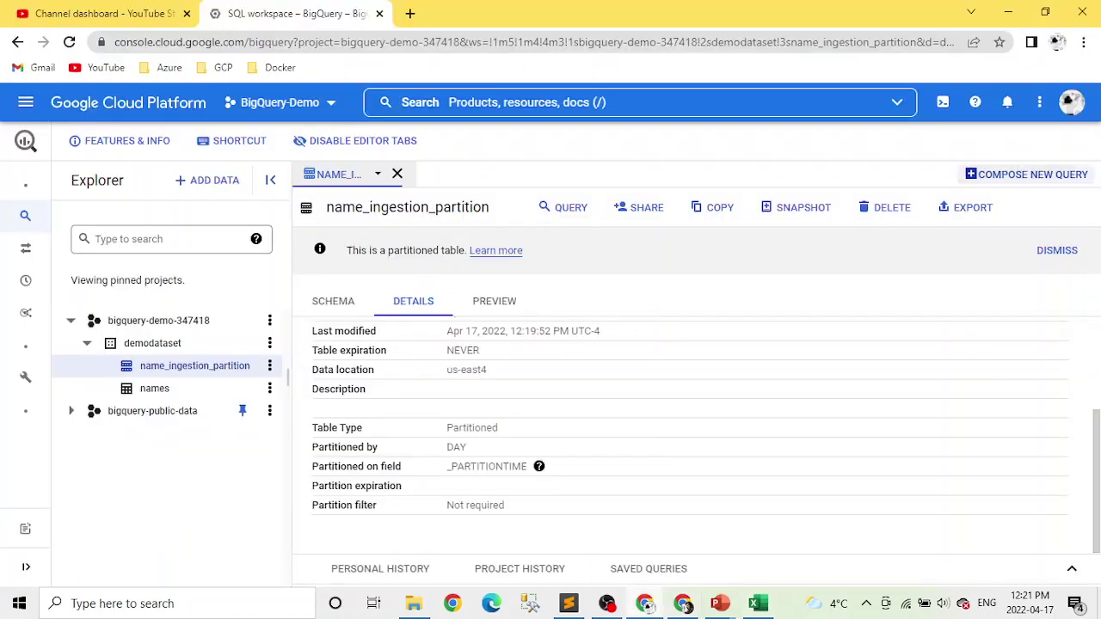
pyautogui.click(1024, 175)
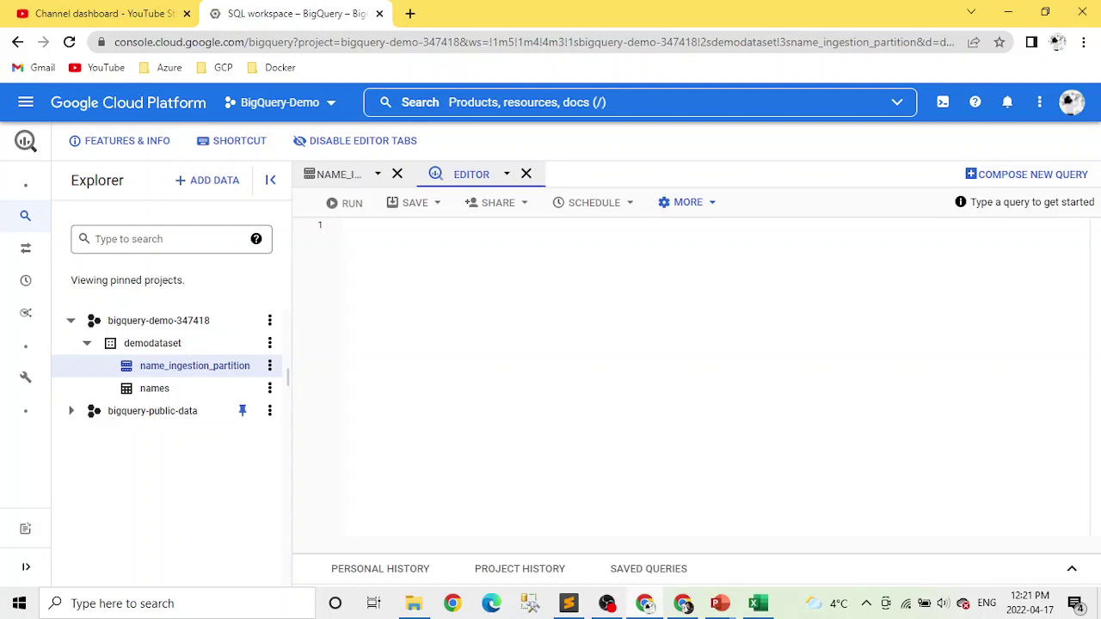
pyautogui.hotkey('ctrl', 'v')
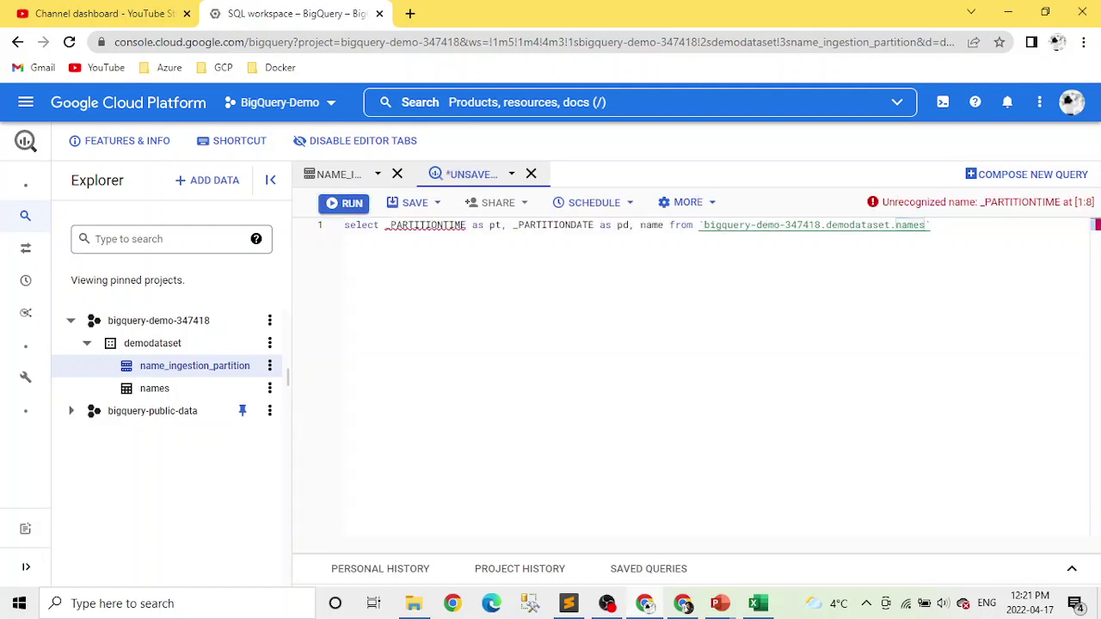
# Step: Change the queried table to name_ingestion_partition and run the whole statement
pyautogui.click(925, 224)
pyautogui.write('_ingestion_')
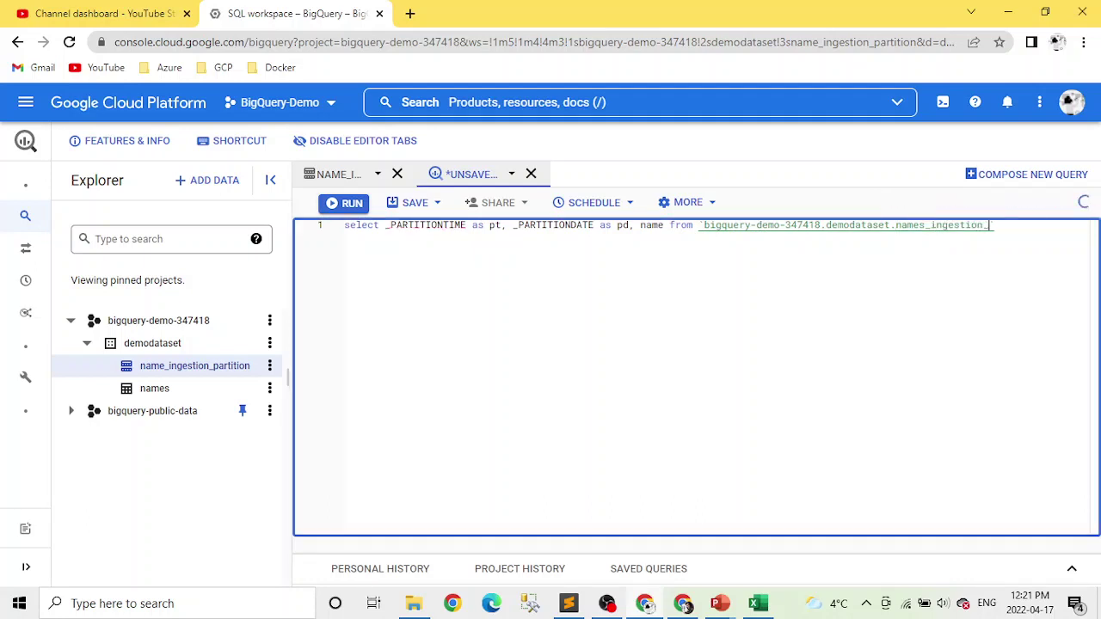
pyautogui.write('partition')
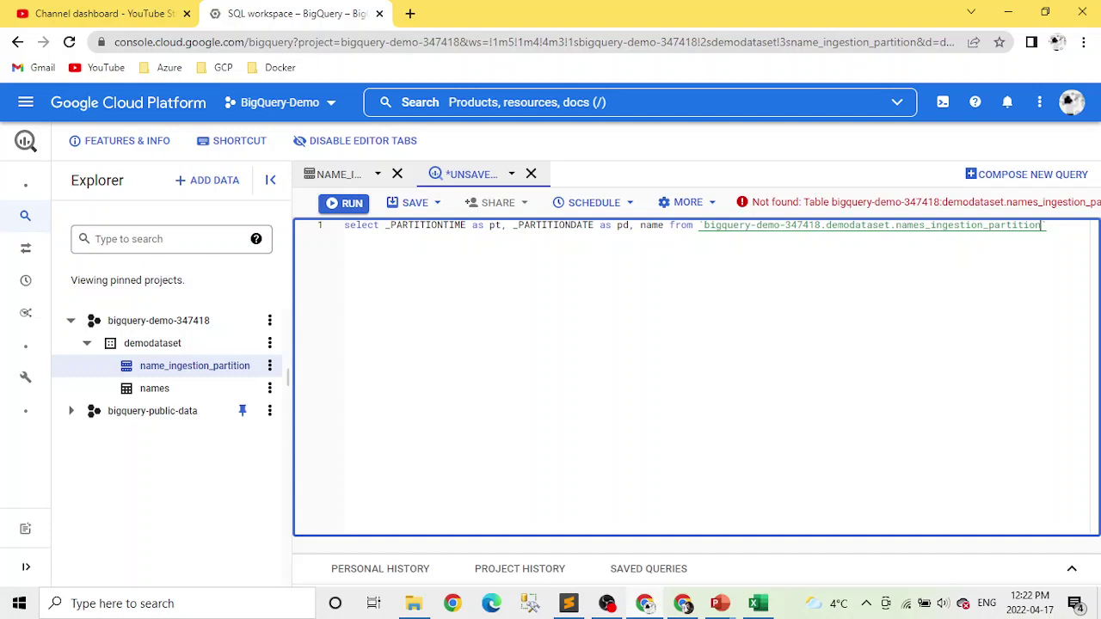
pyautogui.click(925, 226)
pyautogui.press('BackSpace')
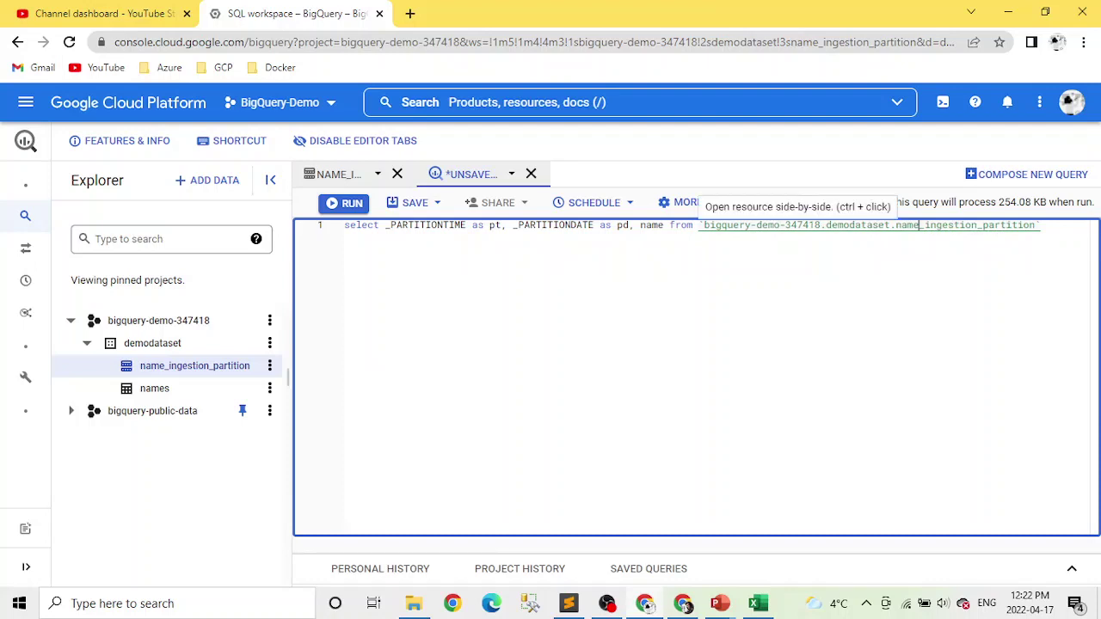
pyautogui.press('End')
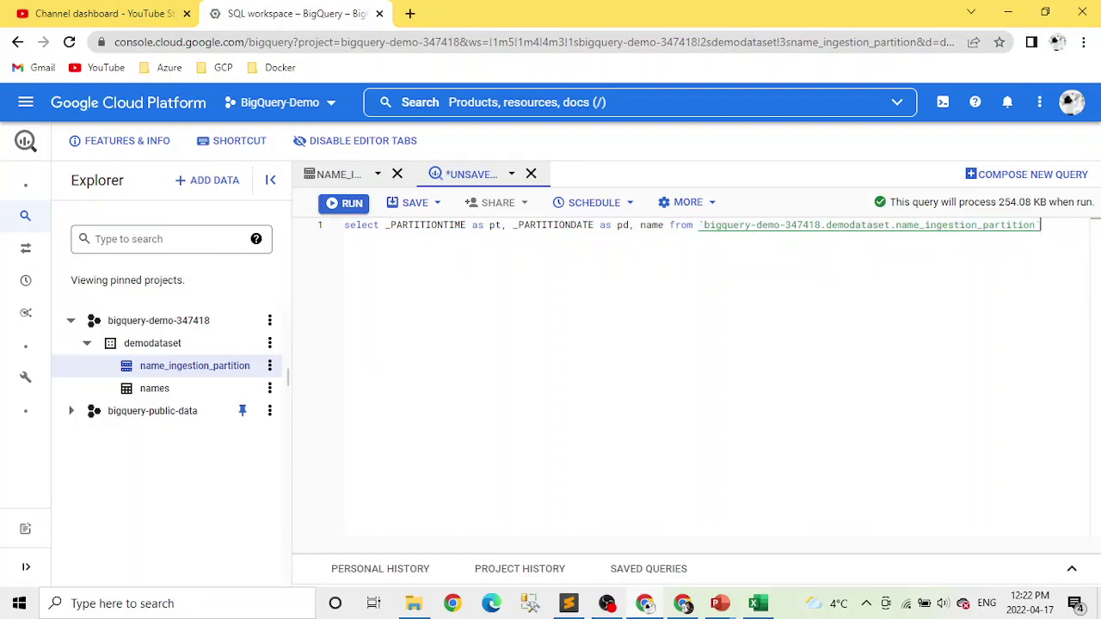
pyautogui.hotkey('shift', 'Home')
pyautogui.hotkey('ctrl', 'Return')
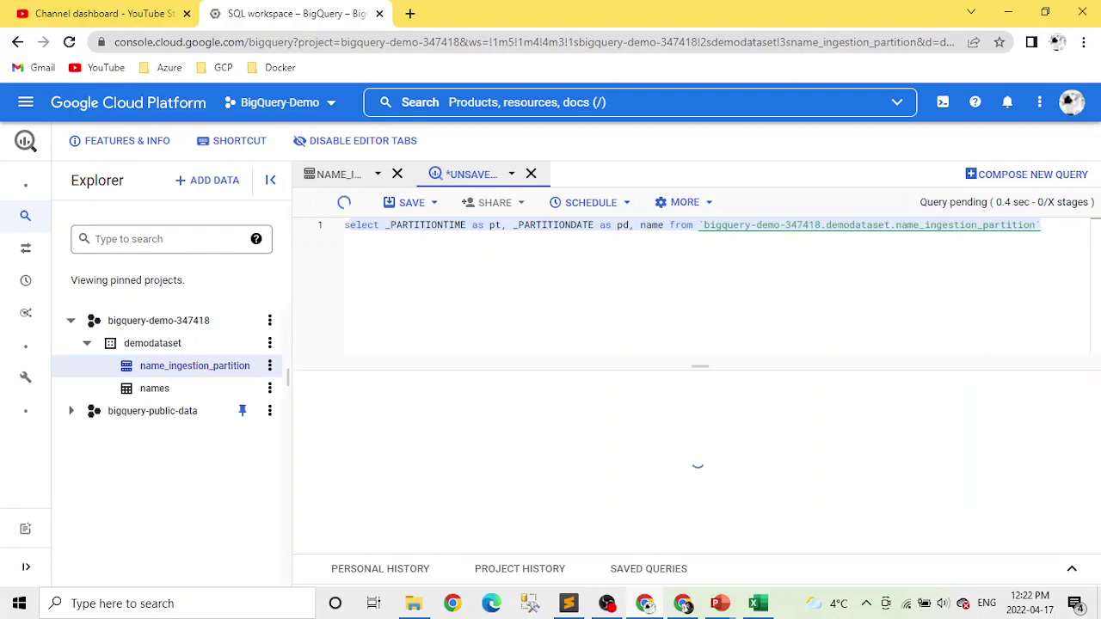
# Step: Rerun the whole select statement on name_ingestion_partition and look through the returned partition time, partition date and name rows
pyautogui.hotkey('ctrl', 'a')
pyautogui.click(1040, 225)
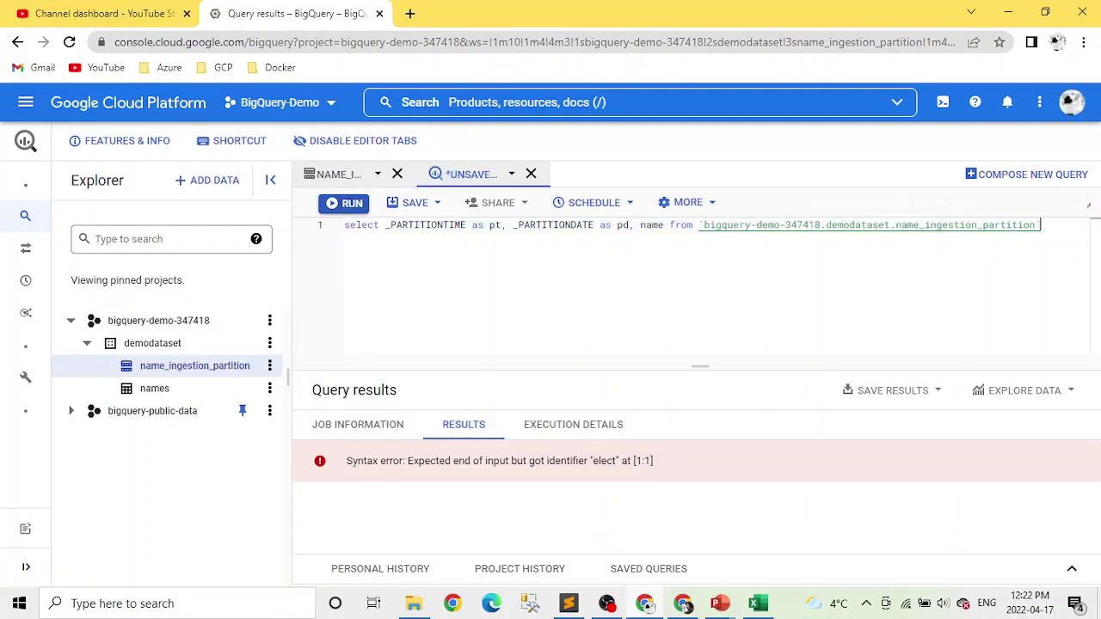
pyautogui.hotkey('ctrl', 'a')
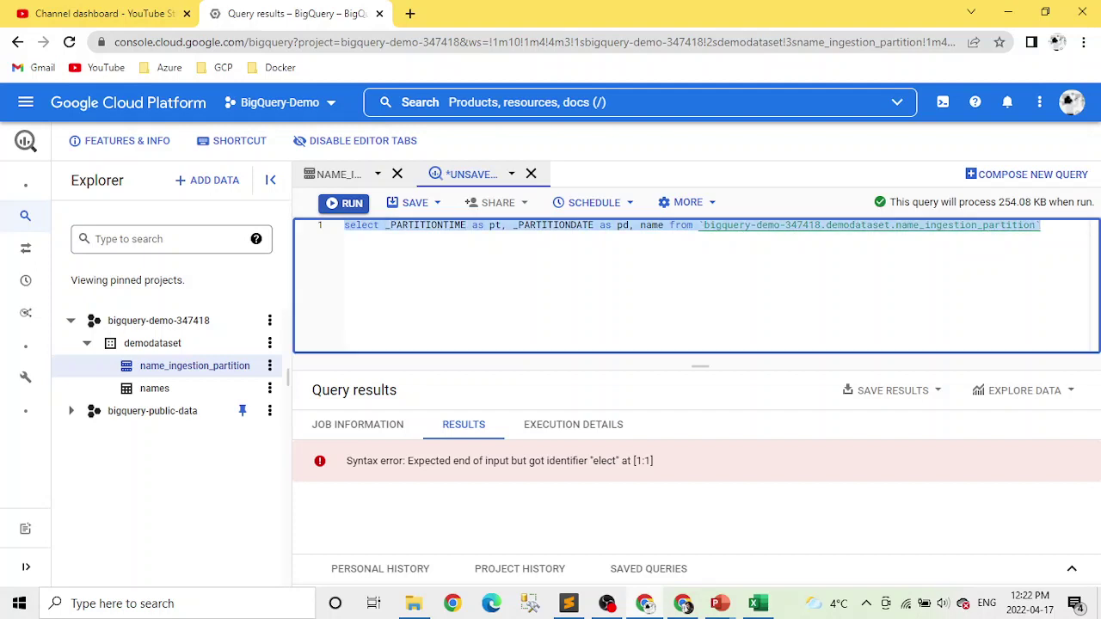
pyautogui.hotkey('ctrl', 'Return')
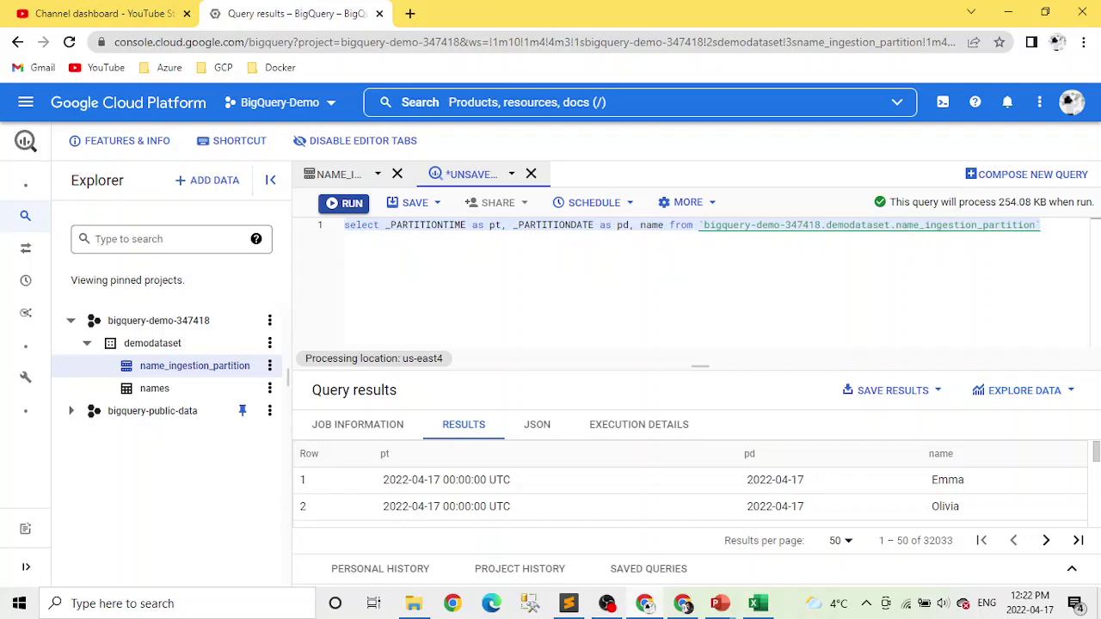
pyautogui.scroll(-3, 688, 490)
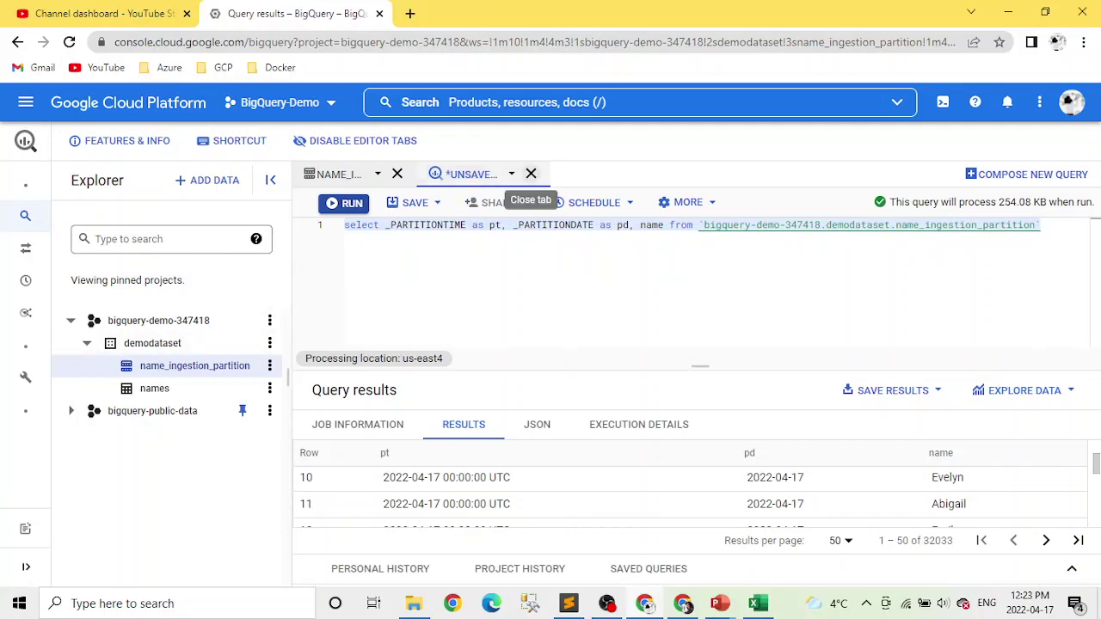
# Step: Close the unsaved query, discarding its work, and close the open name_ingestion_partition table
pyautogui.click(531, 174)
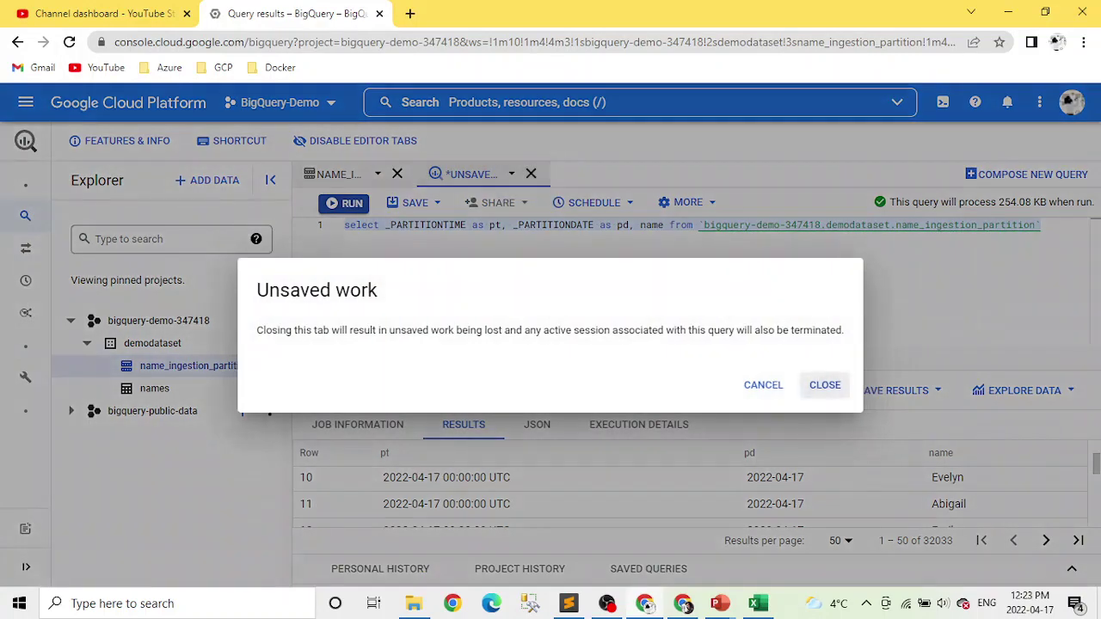
pyautogui.click(825, 385)
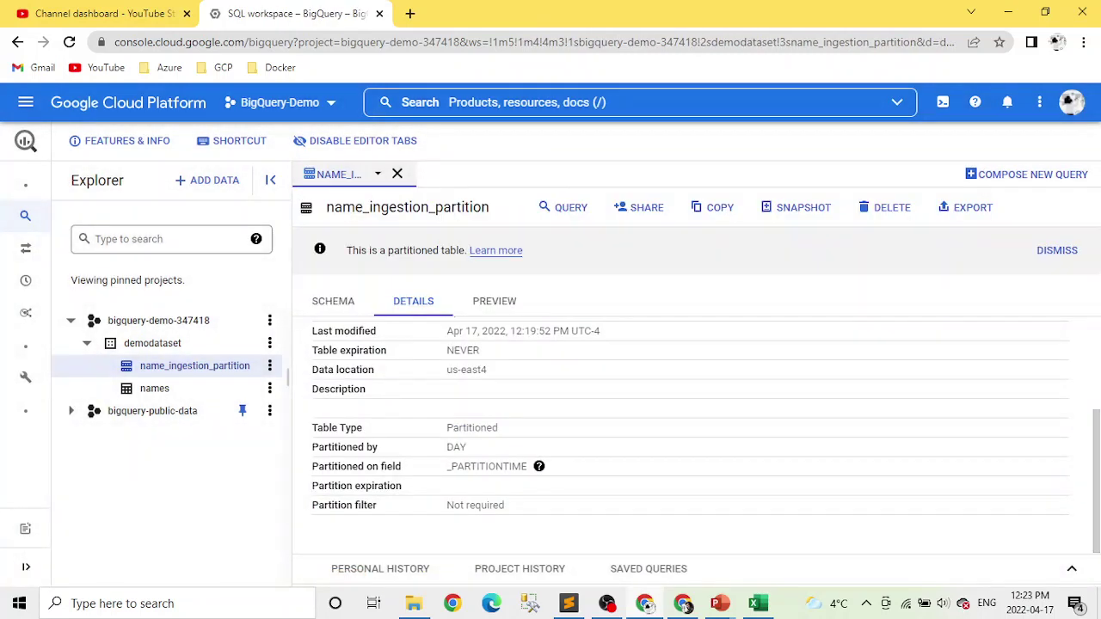
pyautogui.click(397, 174)
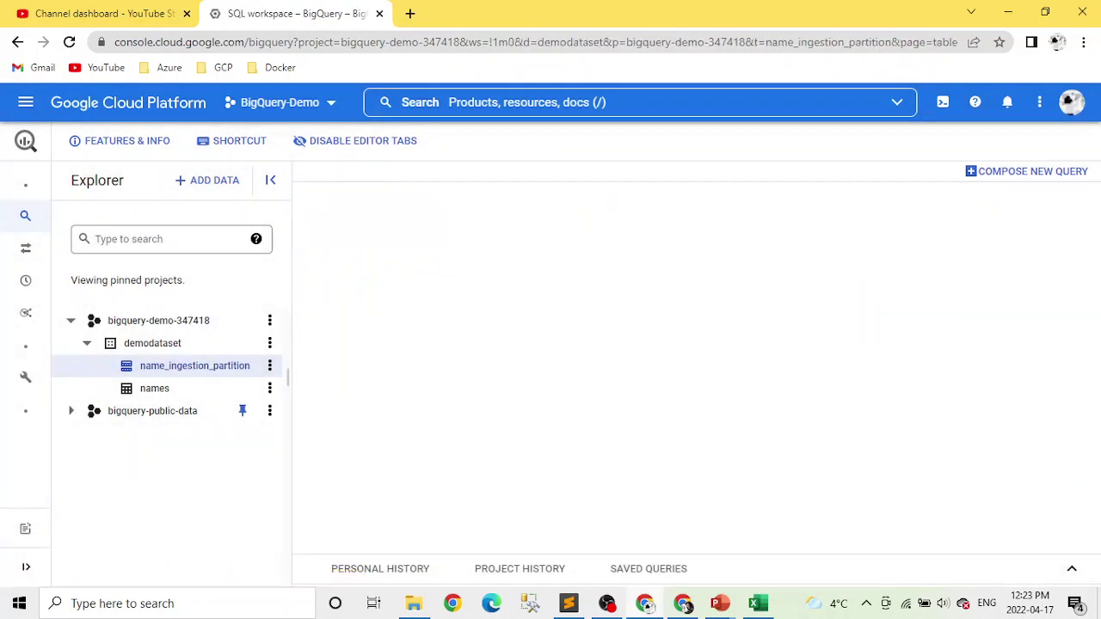
# Step: Start a new table in demodataset with Upload as its source and choose names - 2.txt as the file
pyautogui.click(270, 343)
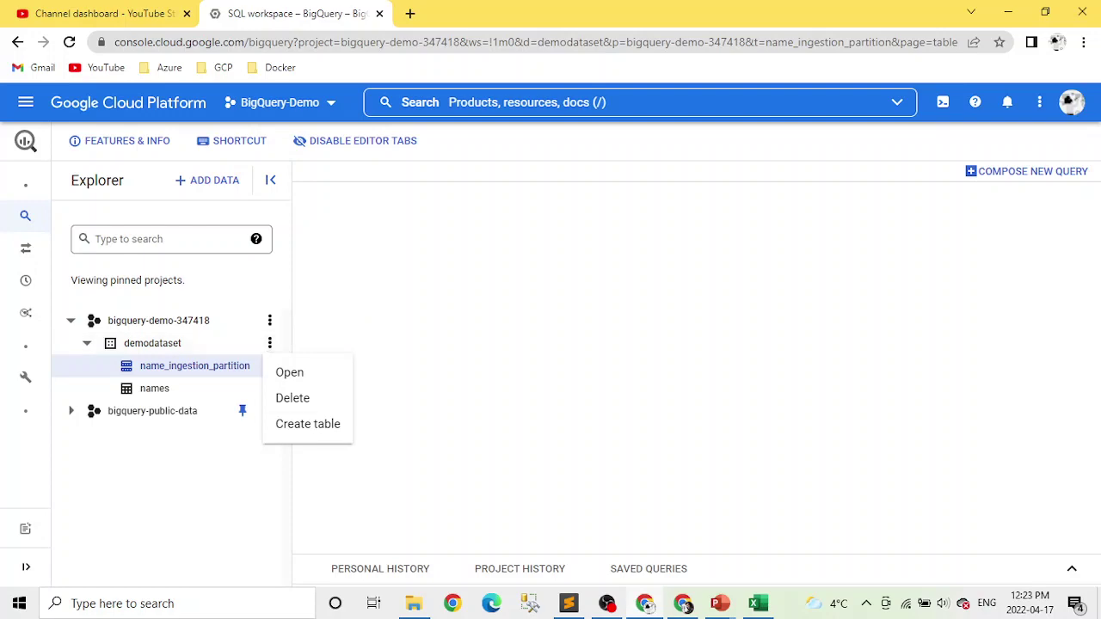
pyautogui.click(308, 424)
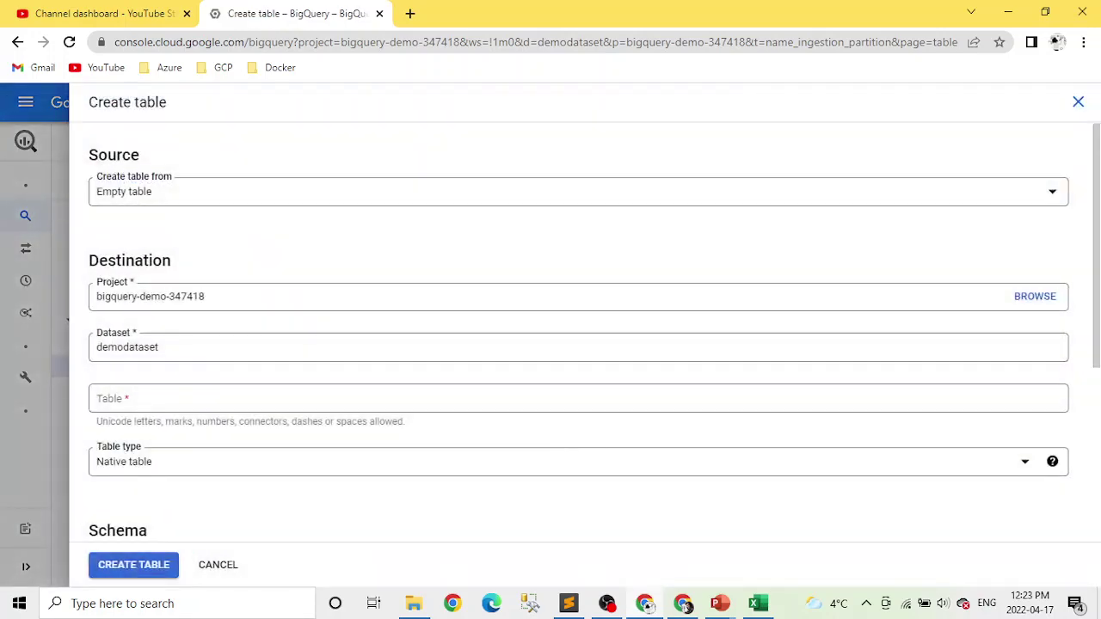
pyautogui.click(578, 191)
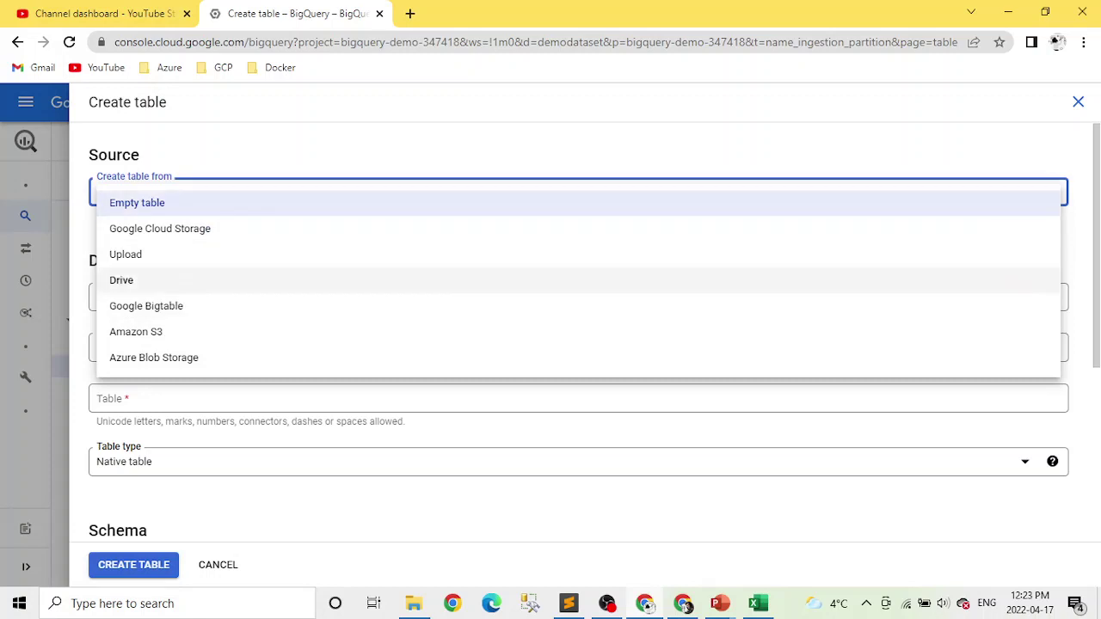
pyautogui.click(125, 254)
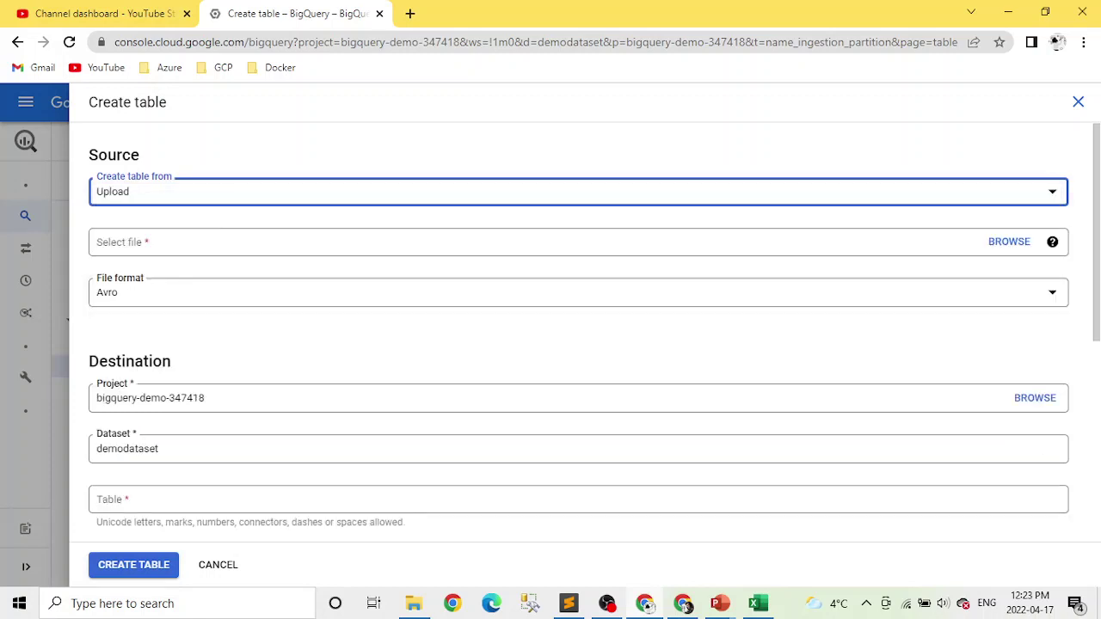
pyautogui.click(1009, 241)
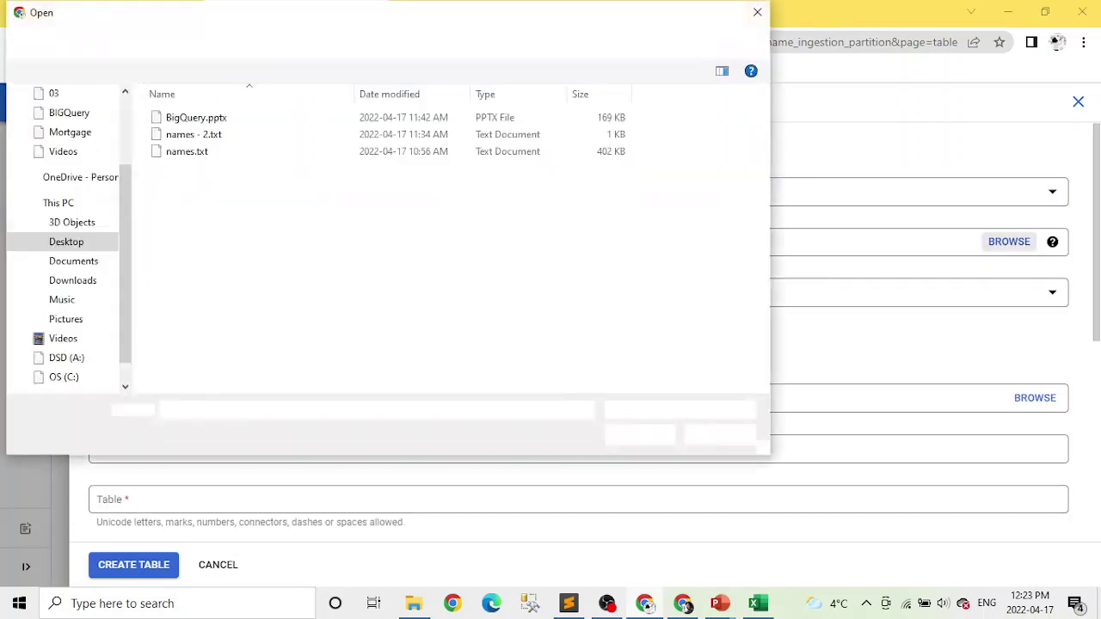
pyautogui.click(193, 134)
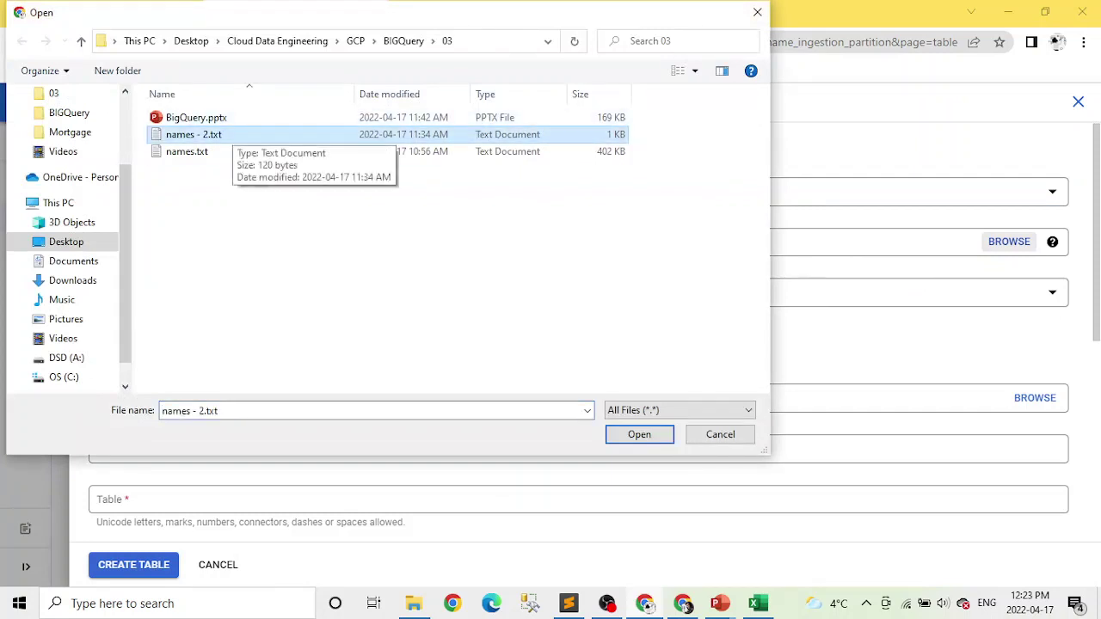
pyautogui.click(639, 435)
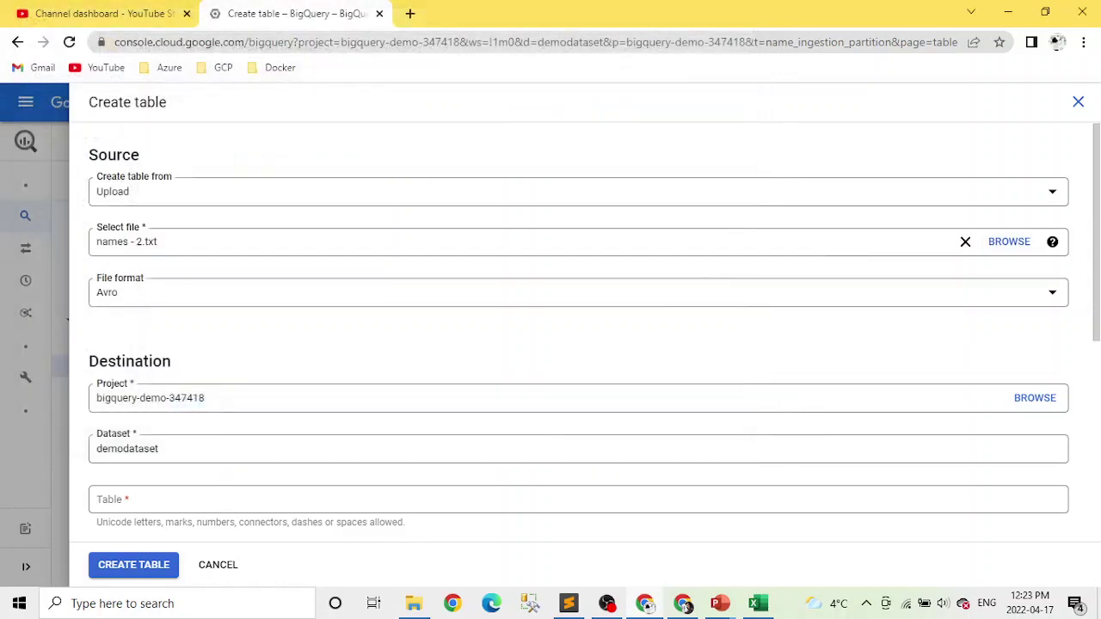
# Step: Switch to File Explorer, open names - 2.txt in Notepad to examine its columns and date values, and close it
pyautogui.click(413, 603)
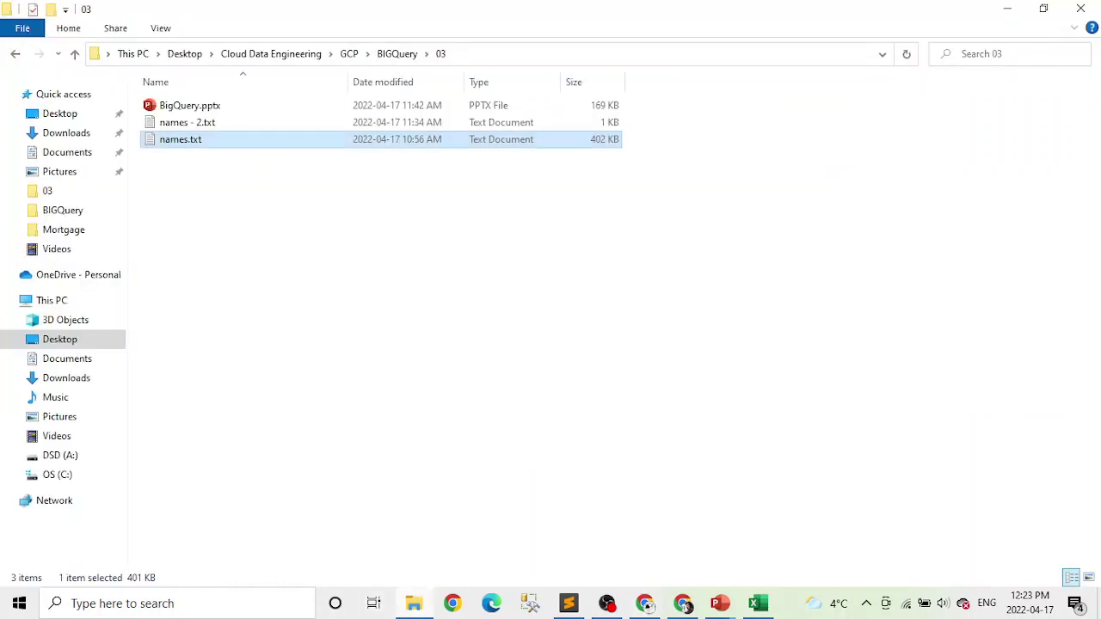
pyautogui.press('Up')
pyautogui.press('Return')
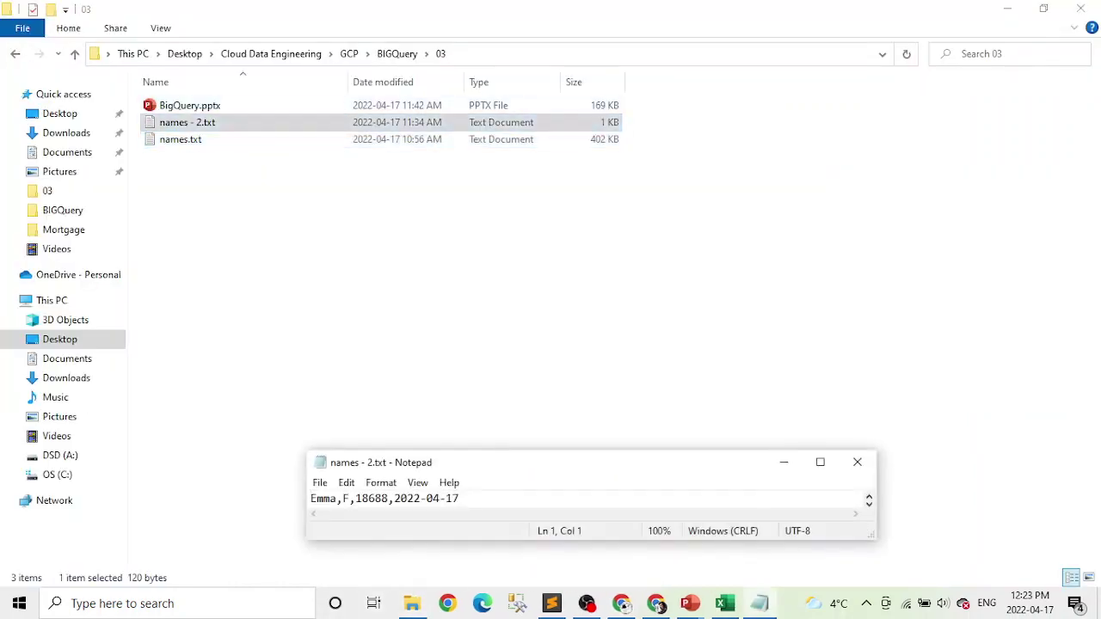
pyautogui.click(820, 462)
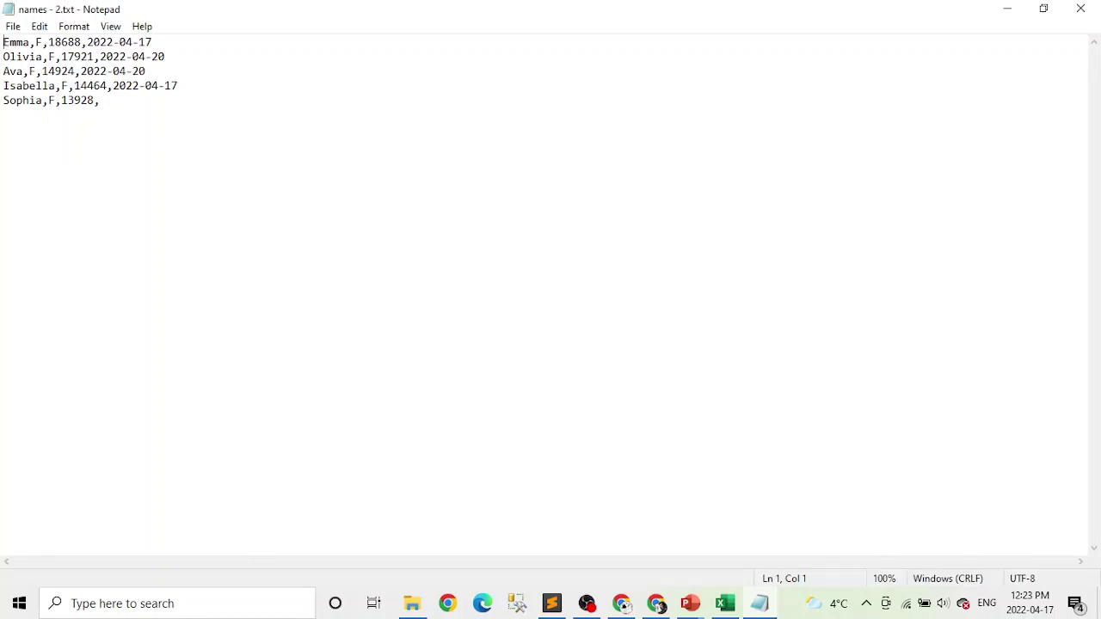
pyautogui.click(101, 99)
pyautogui.click(1080, 9)
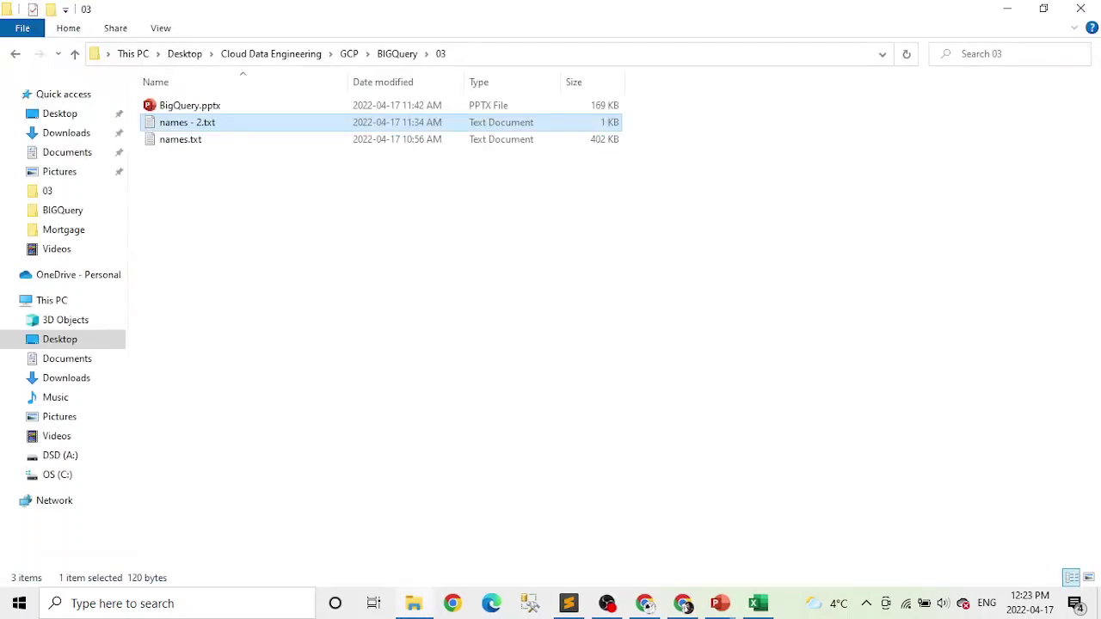
# Step: Return to BigQuery, set the new table's file format to CSV and name the table names-2
pyautogui.hotkey('alt', 'Tab')
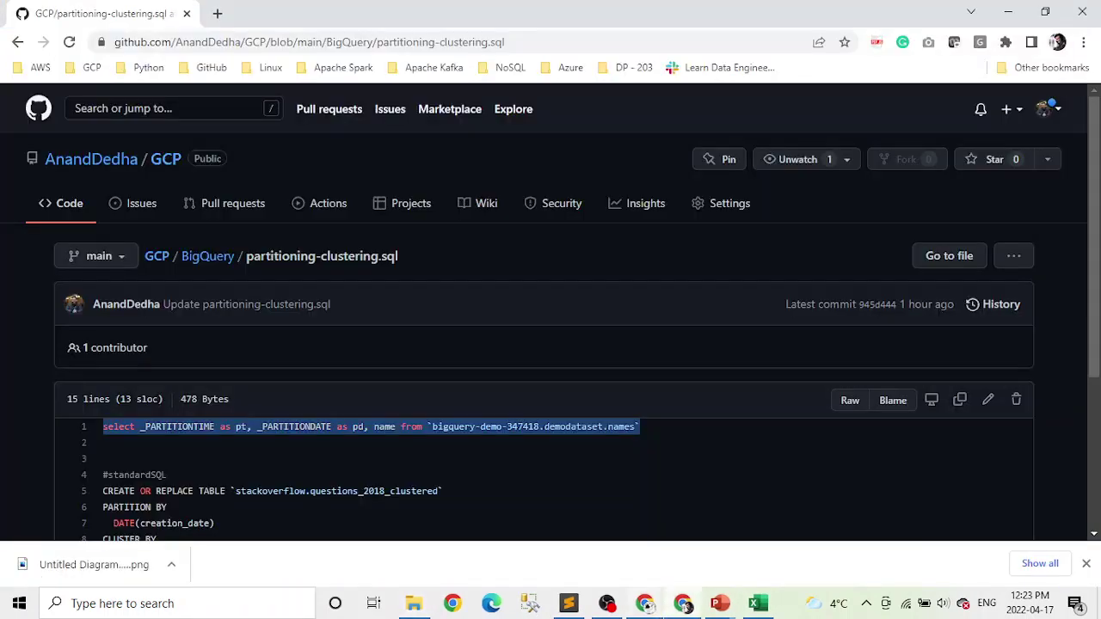
pyautogui.hotkey('alt', 'Tab')
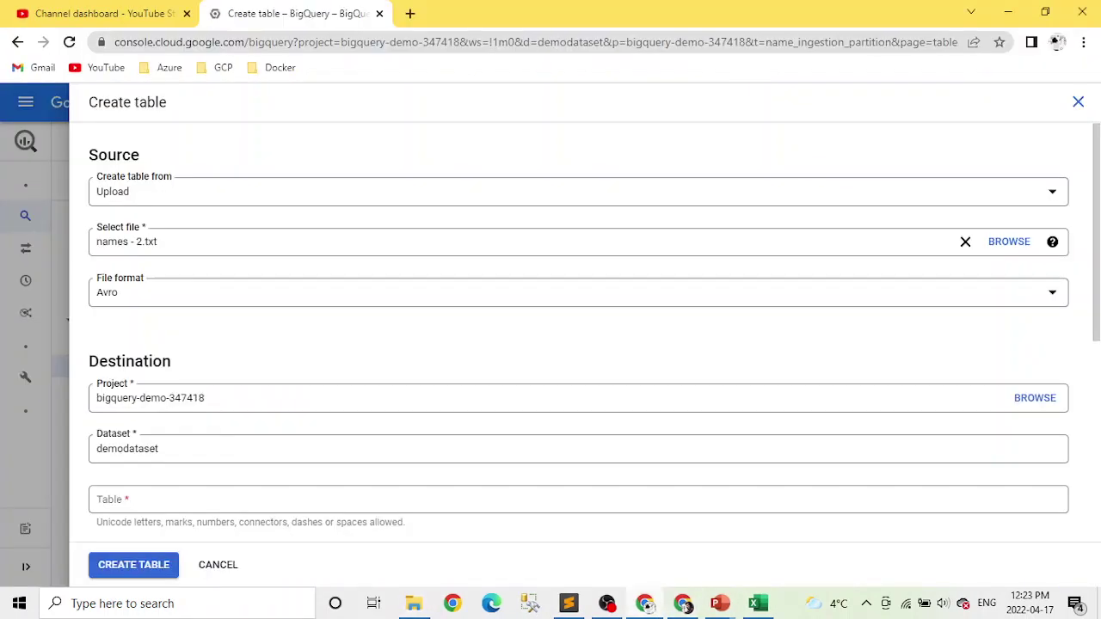
pyautogui.click(578, 292)
pyautogui.click(117, 302)
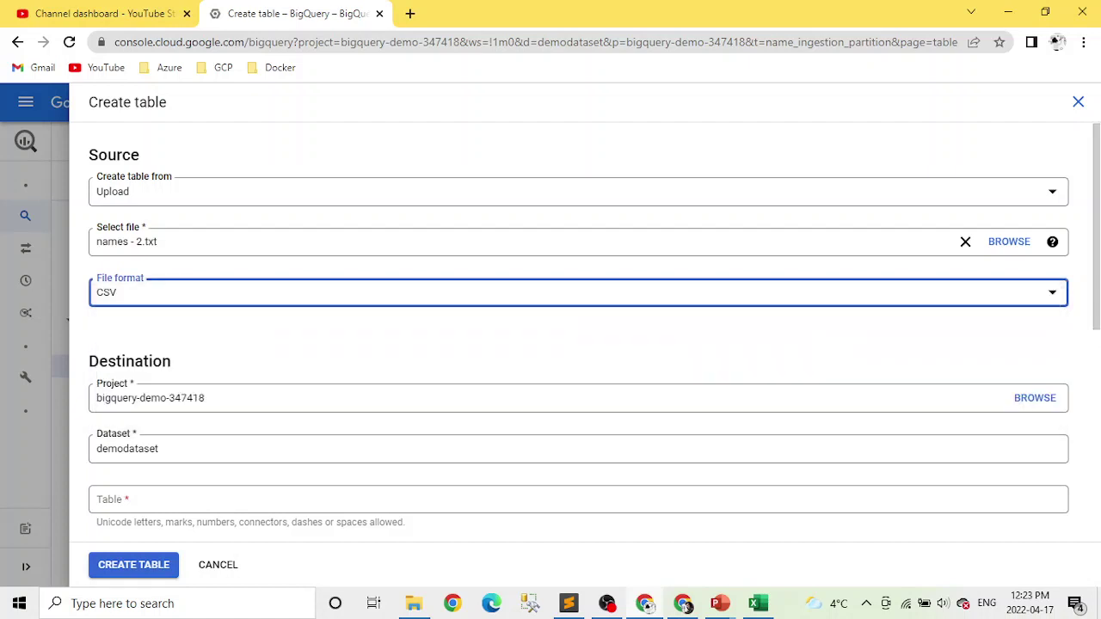
pyautogui.click(579, 499)
pyautogui.write('names-2')
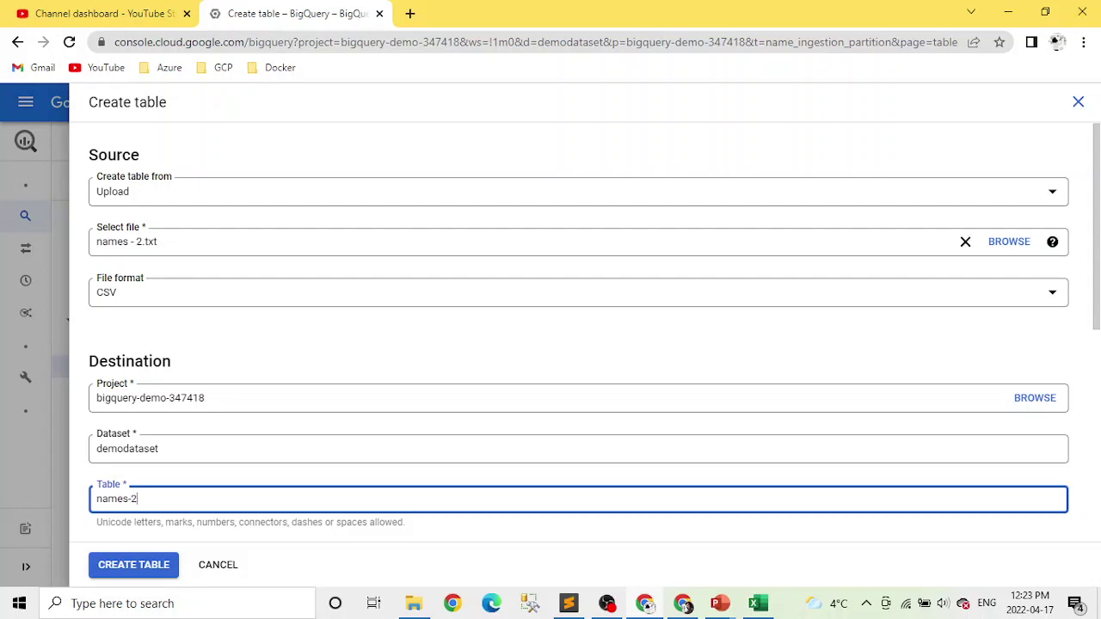
# Step: Add a STRING field called Name to the schema and set its mode to REQUIRED
pyautogui.scroll(-5, 577, 344)
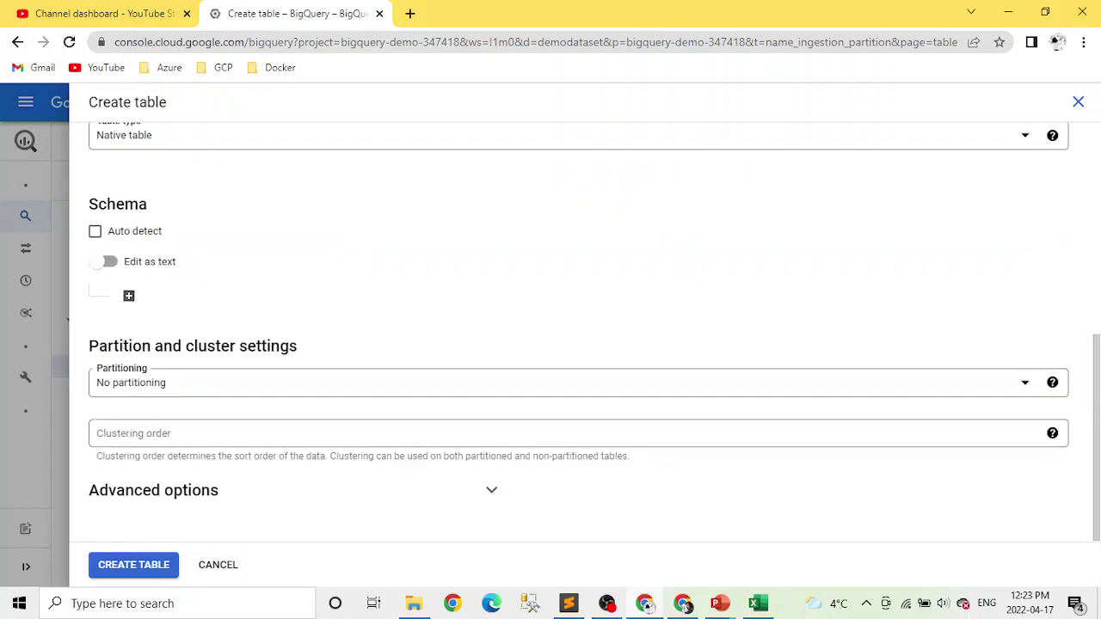
pyautogui.click(129, 296)
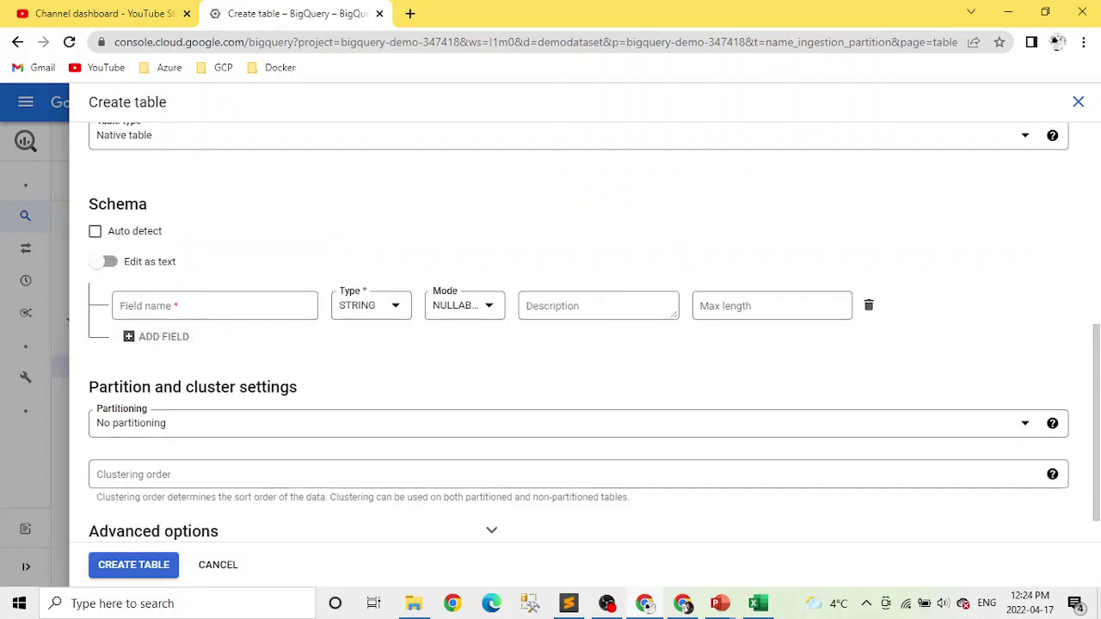
pyautogui.write('Name')
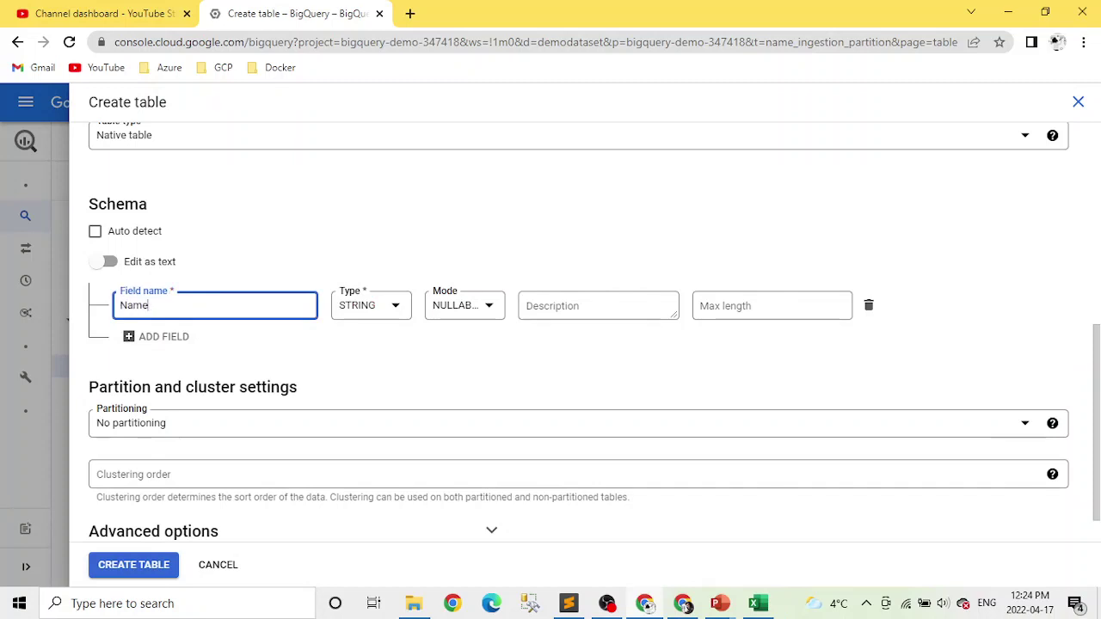
pyautogui.click(481, 305)
pyautogui.click(491, 342)
pyautogui.click(470, 342)
# Step: Add a STRING field called Gender and an INTEGER field called Count to the schema
pyautogui.click(129, 337)
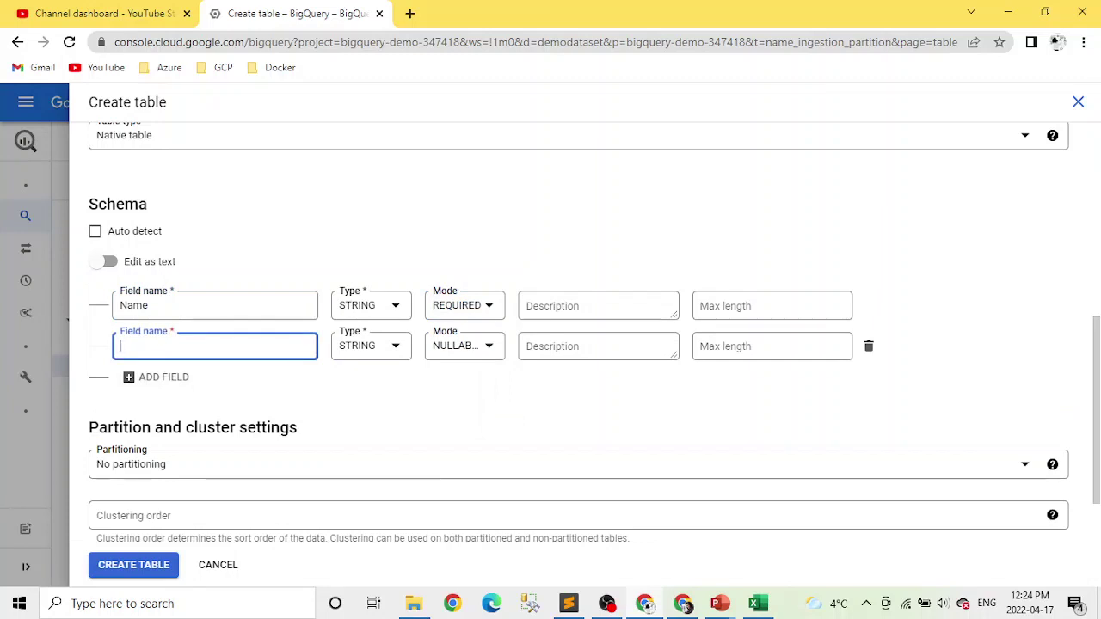
pyautogui.write('Gender')
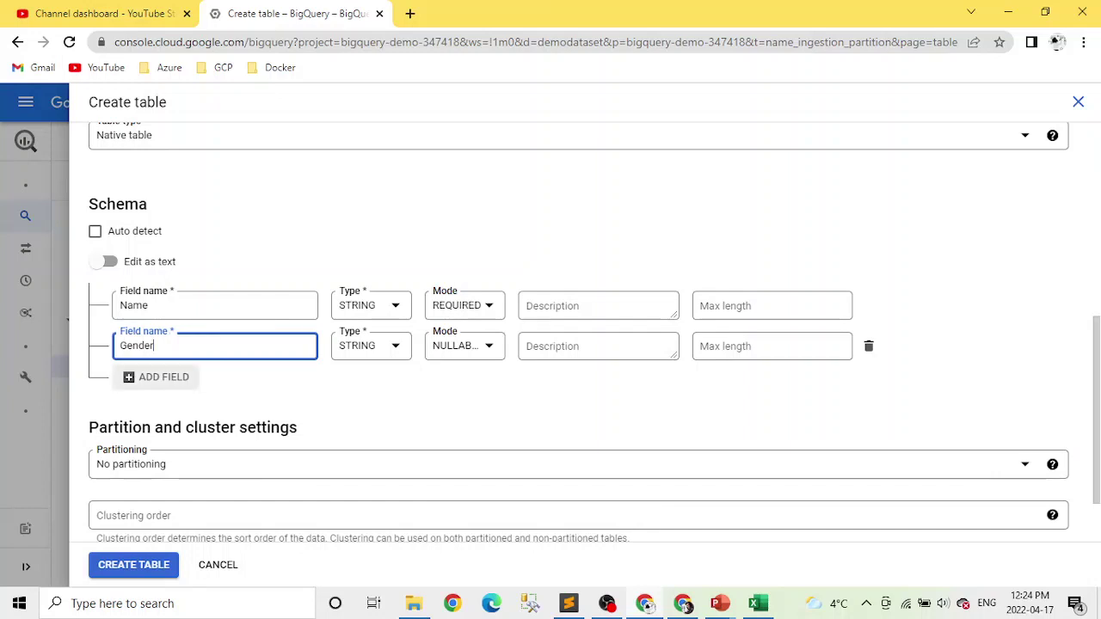
pyautogui.click(154, 377)
pyautogui.write('Count')
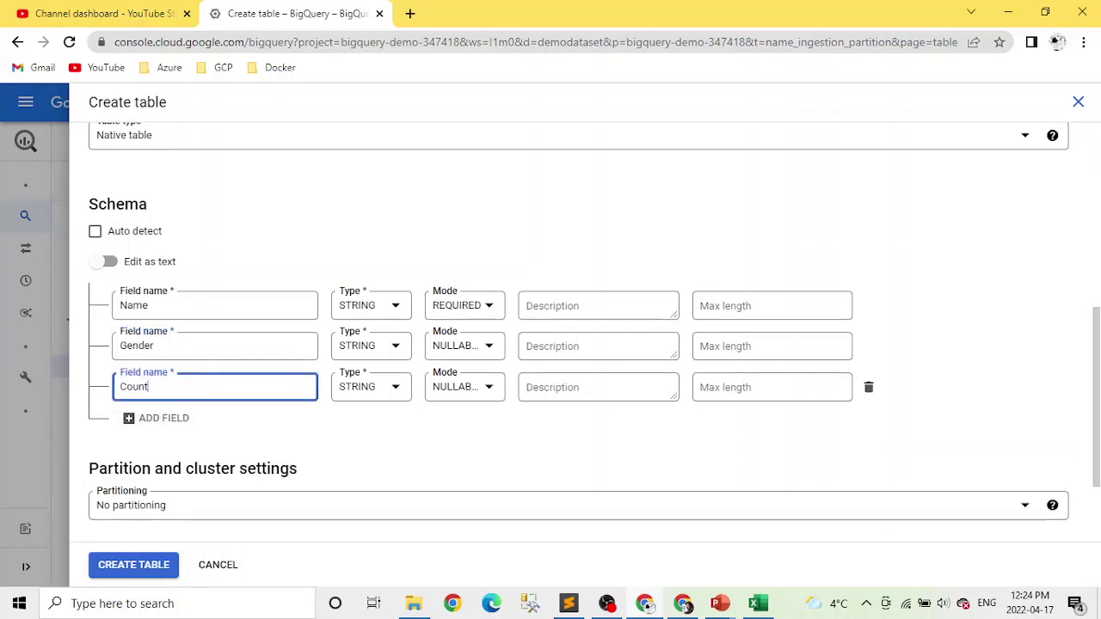
pyautogui.click(372, 387)
pyautogui.press('Up')
pyautogui.press('Return')
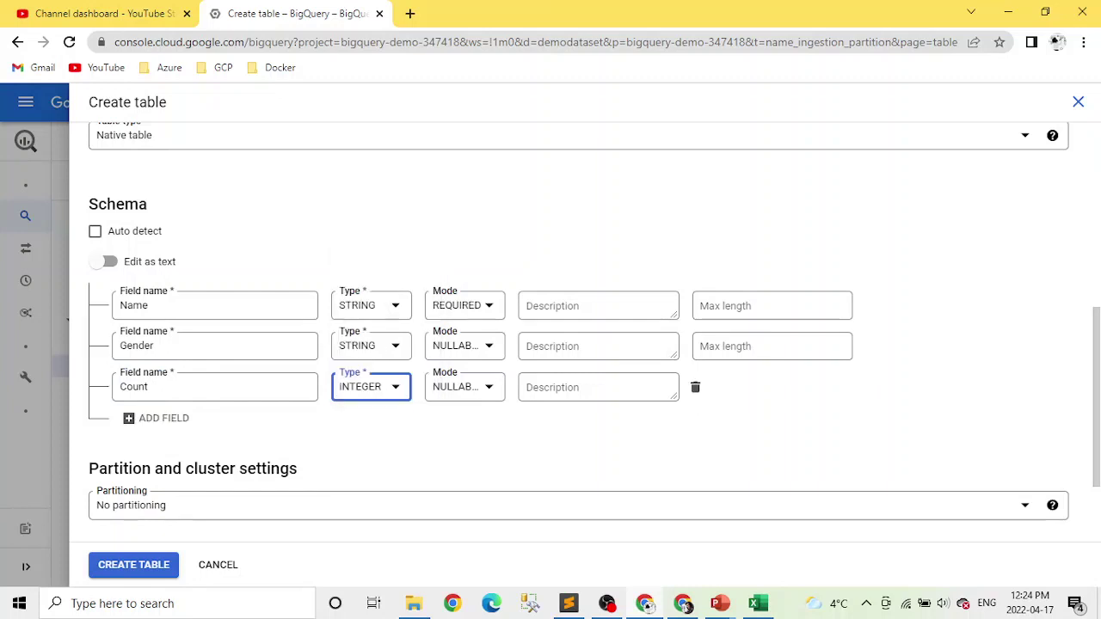
# Step: Add a fourth schema field called Date with the type DATE
pyautogui.click(156, 418)
pyautogui.click(214, 427)
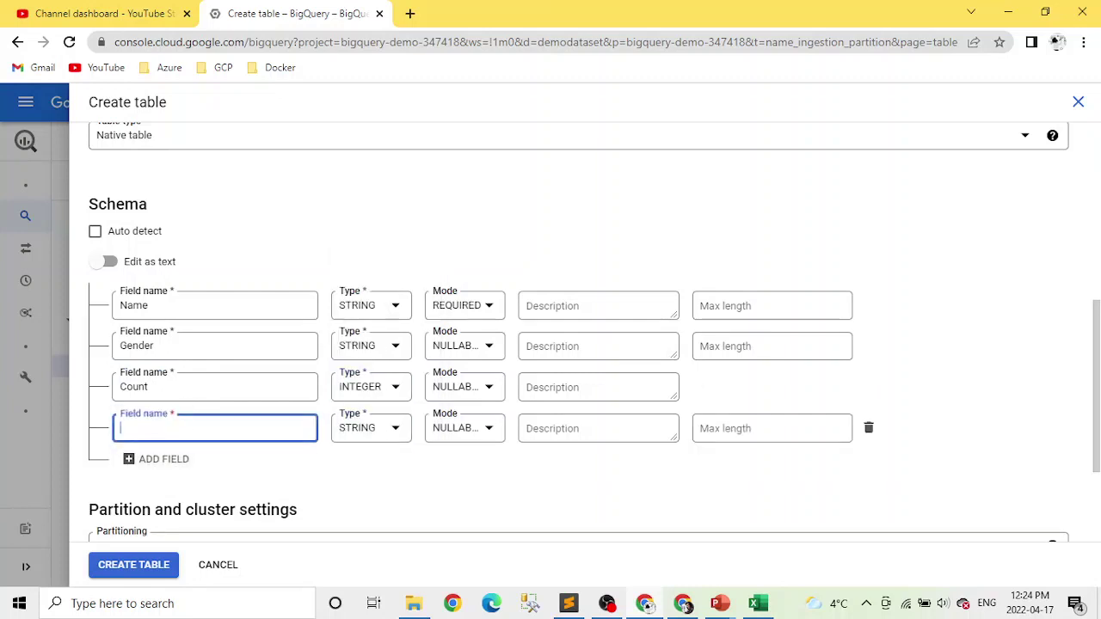
pyautogui.write('D')
pyautogui.press('BackSpace')
pyautogui.write('Date')
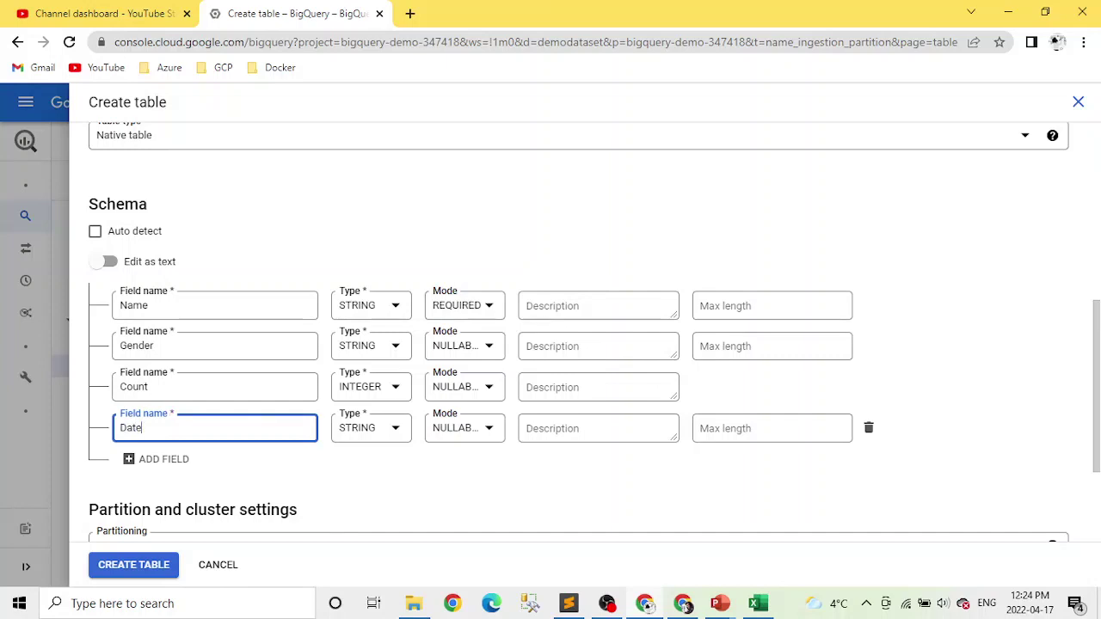
pyautogui.click(395, 428)
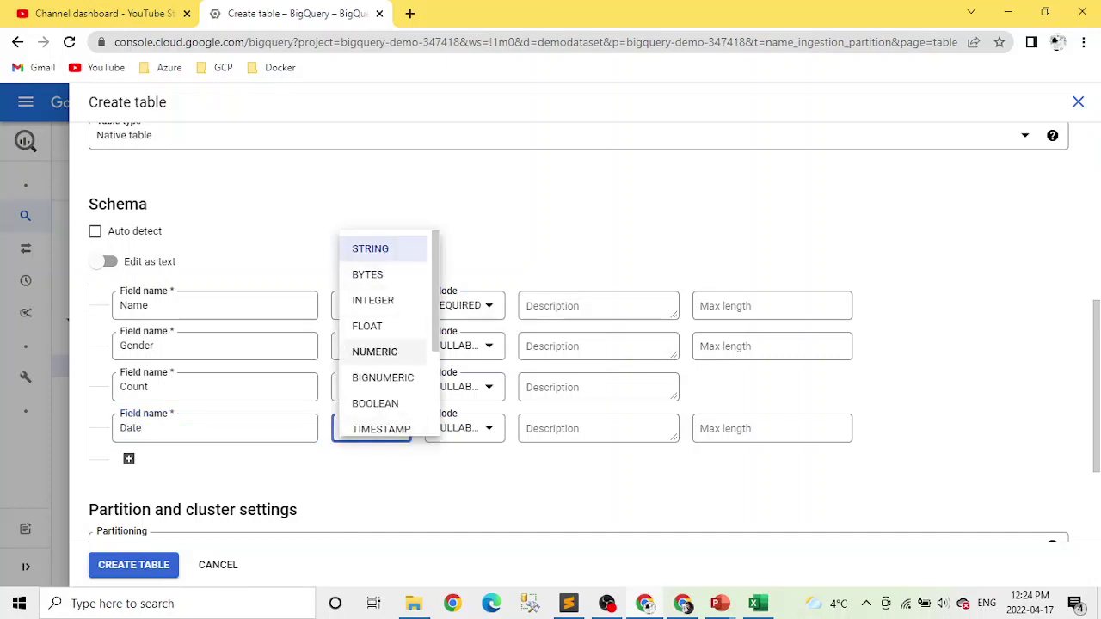
pyautogui.scroll(-3, 378, 369)
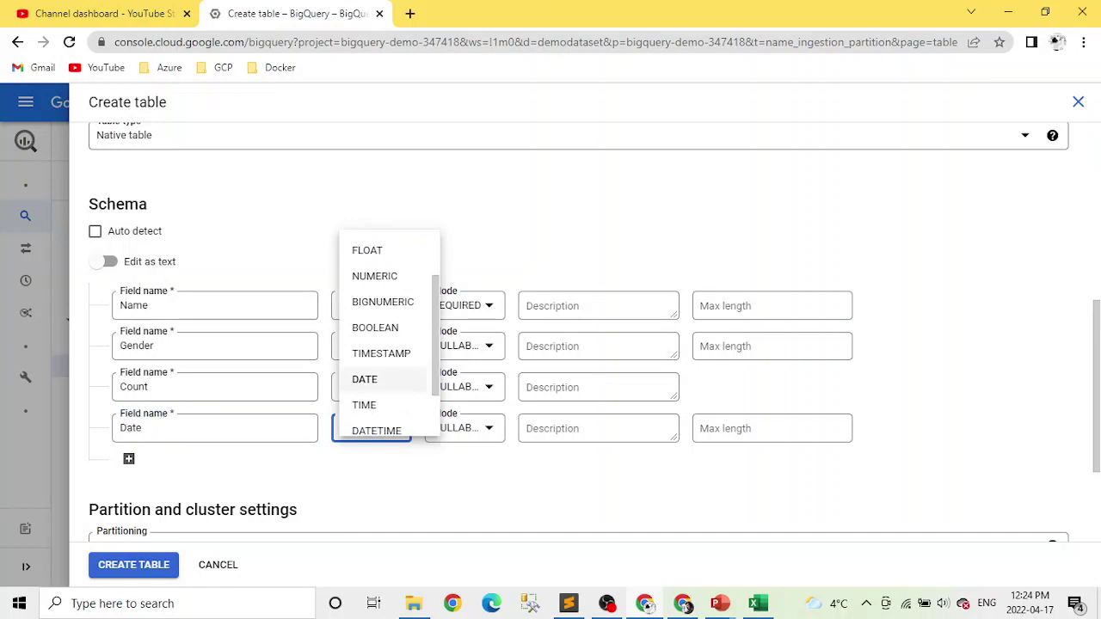
pyautogui.click(364, 379)
# Step: Set the table's partitioning to the Count field
pyautogui.scroll(-2, 365, 379)
pyautogui.click(364, 383)
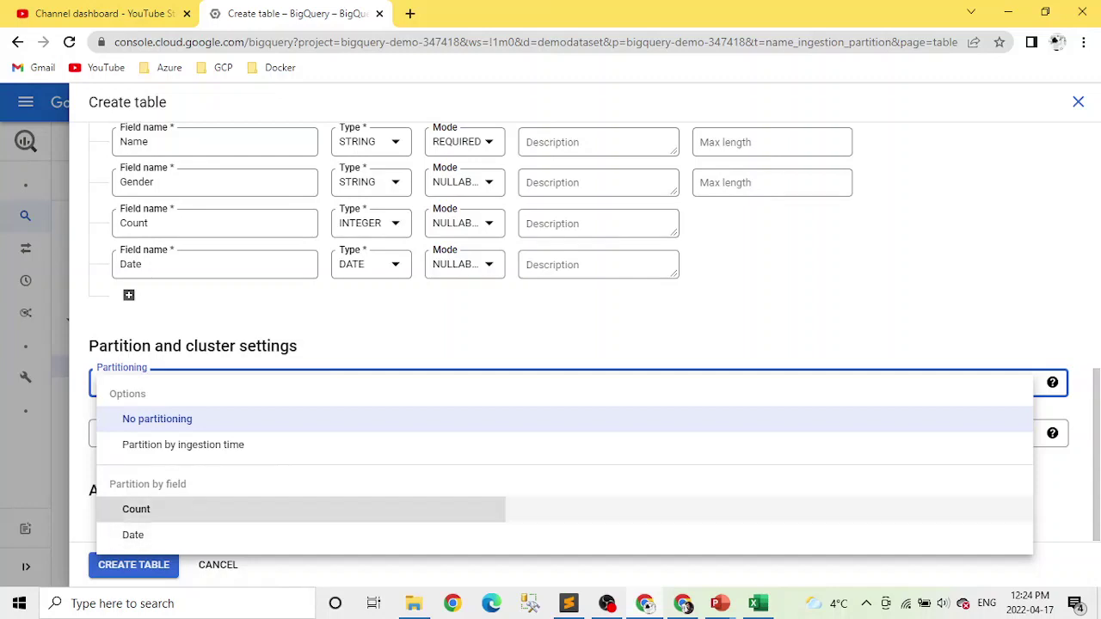
pyautogui.click(136, 509)
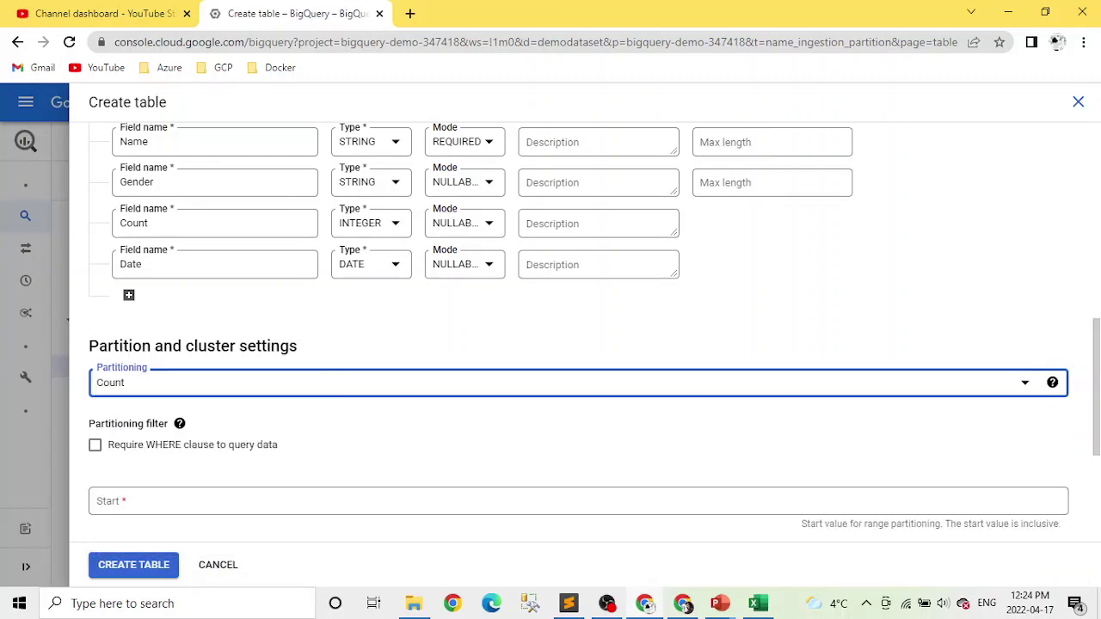
# Step: Define the Count field's integer range partitioning with start 10, end 100 and interval 10
pyautogui.scroll(-3, 551, 344)
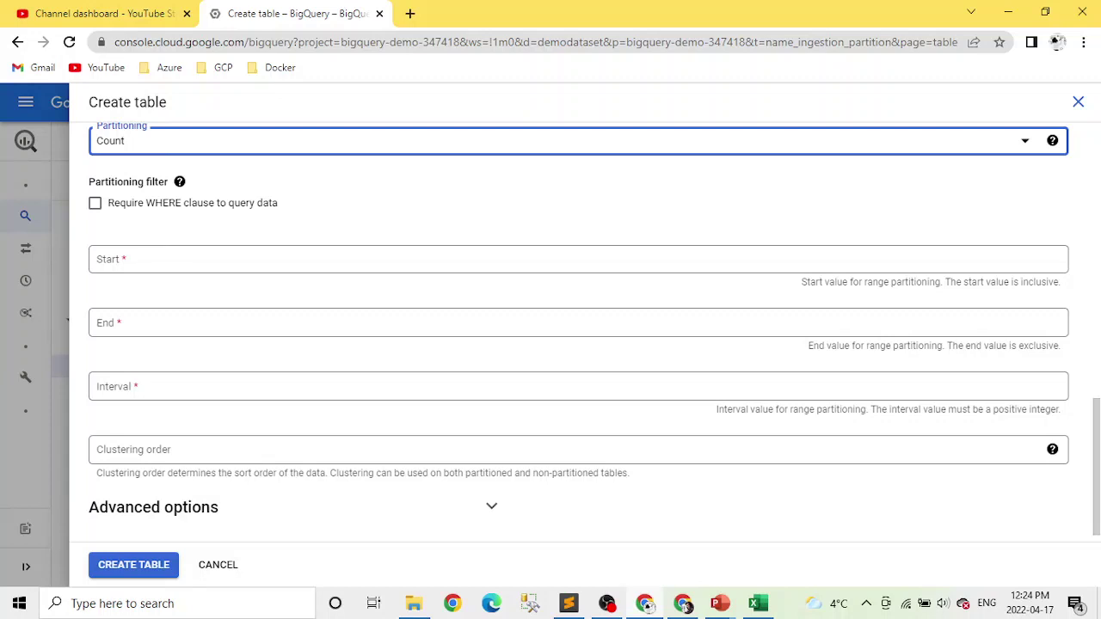
pyautogui.click(146, 259)
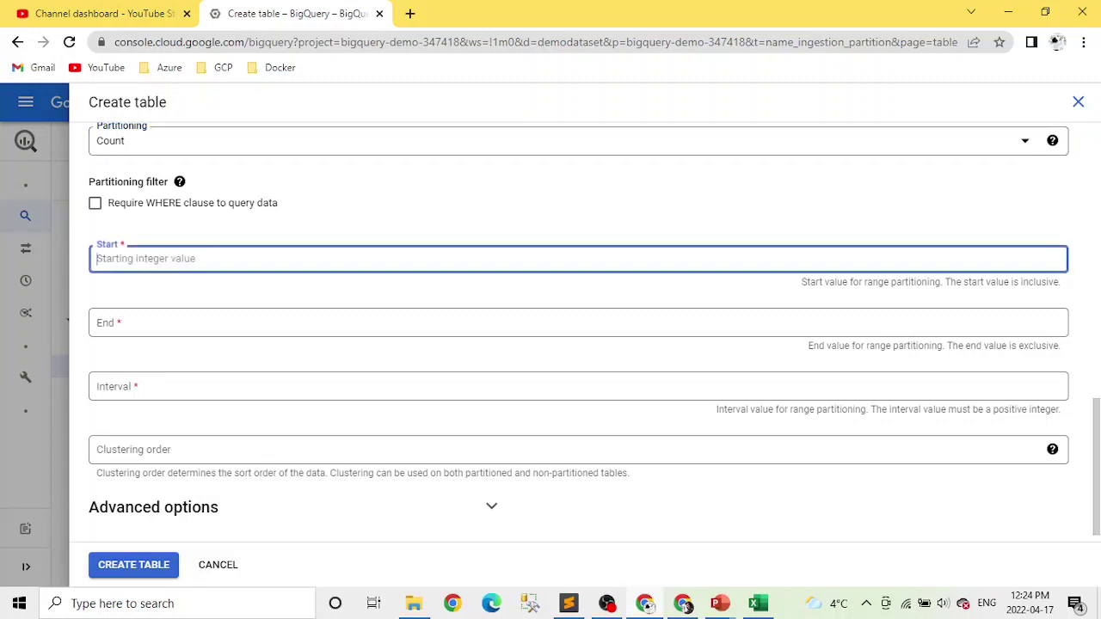
pyautogui.write('10')
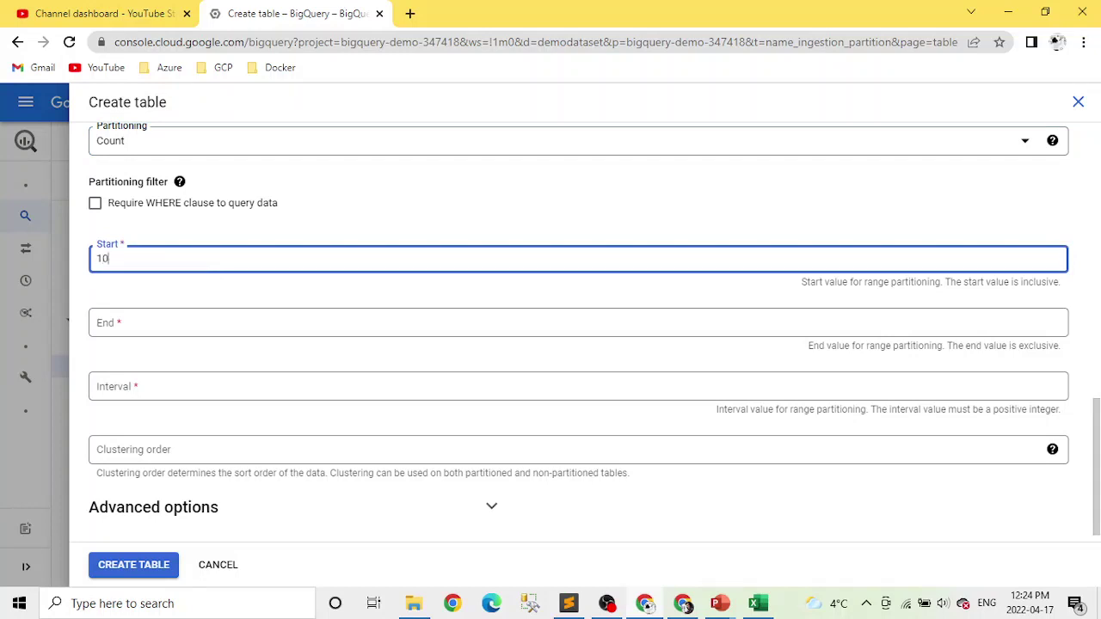
pyautogui.click(146, 323)
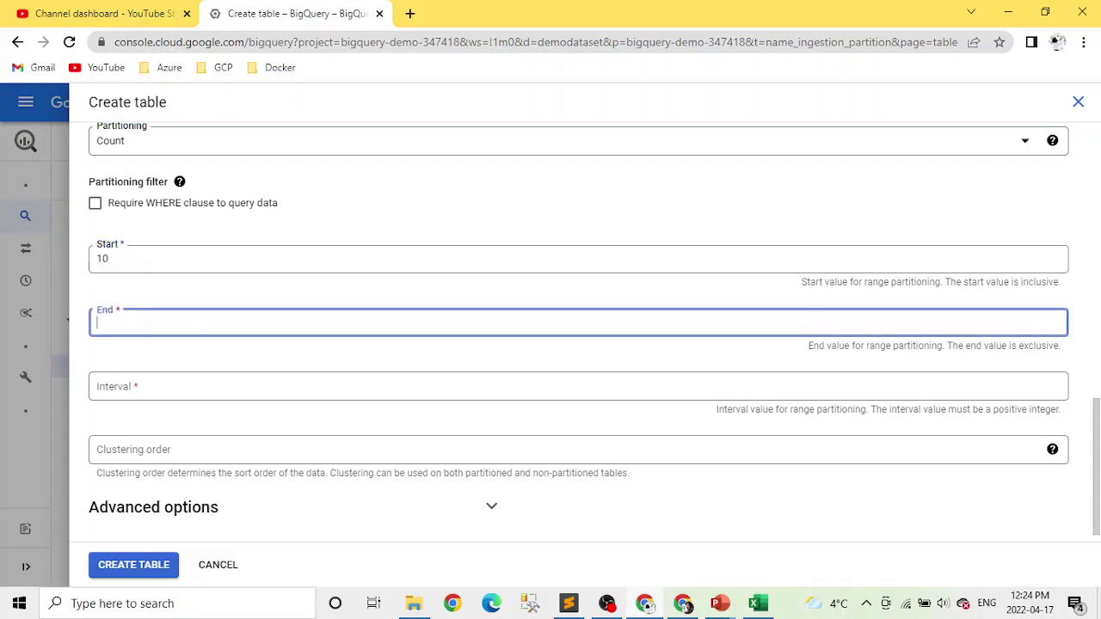
pyautogui.write('100')
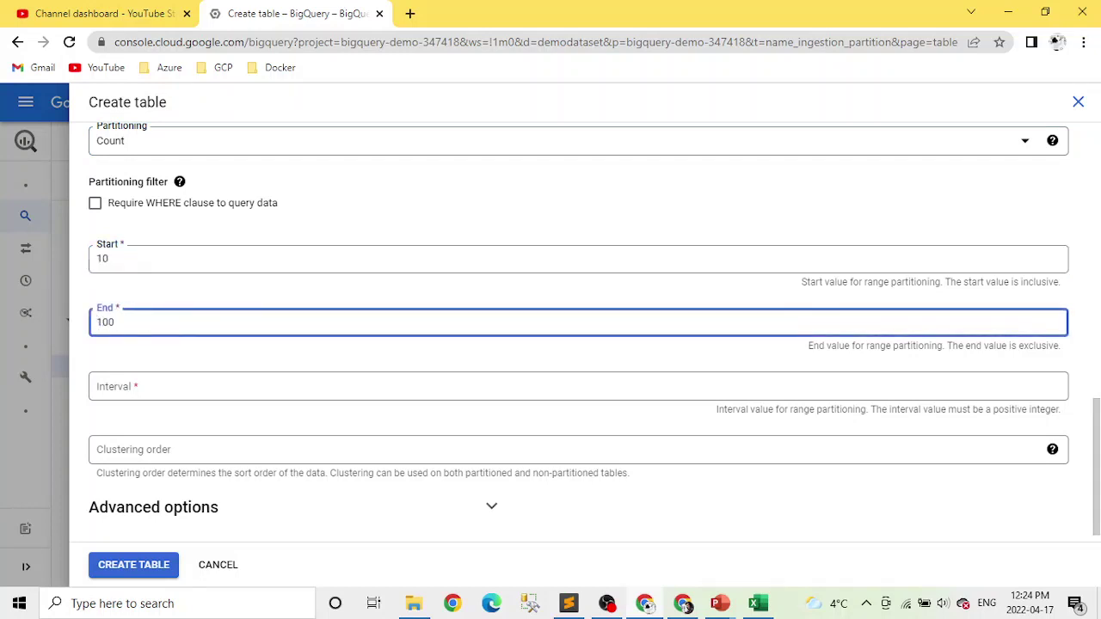
pyautogui.click(146, 387)
pyautogui.write('10')
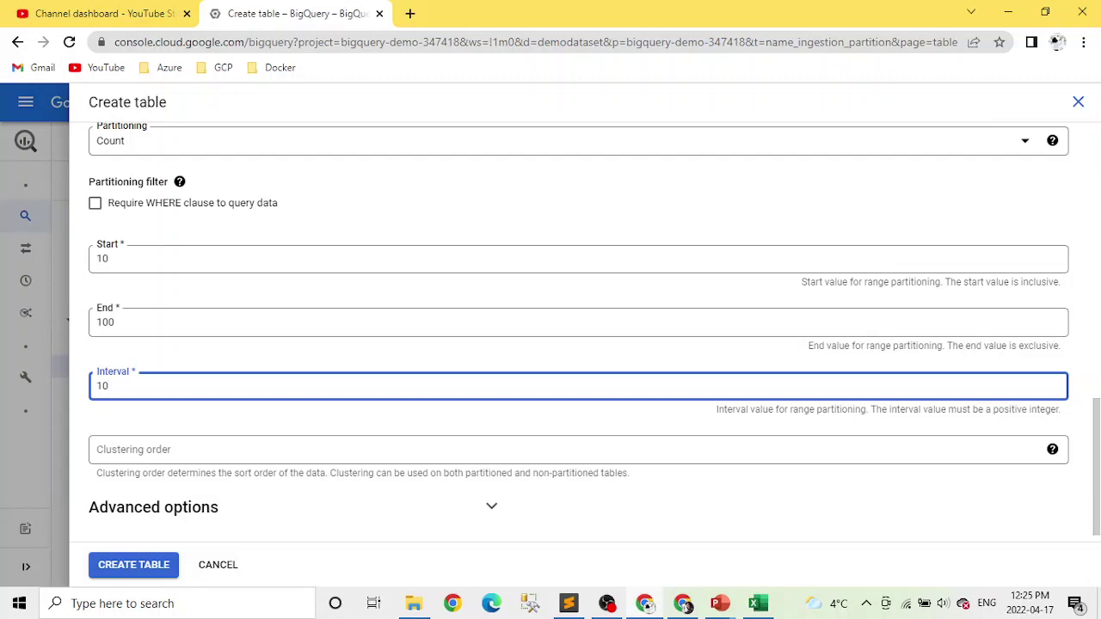
# Step: Switch the partitioning to the Date field with the By day type and create the table
pyautogui.scroll(3, 578, 332)
pyautogui.click(564, 383)
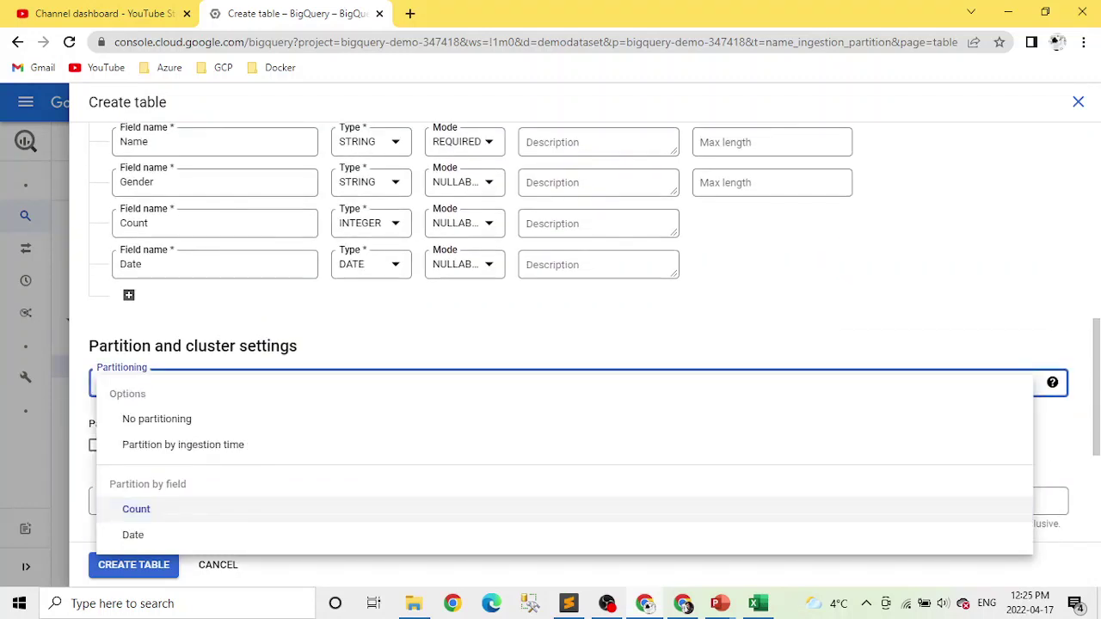
pyautogui.click(133, 535)
pyautogui.scroll(-2, 578, 344)
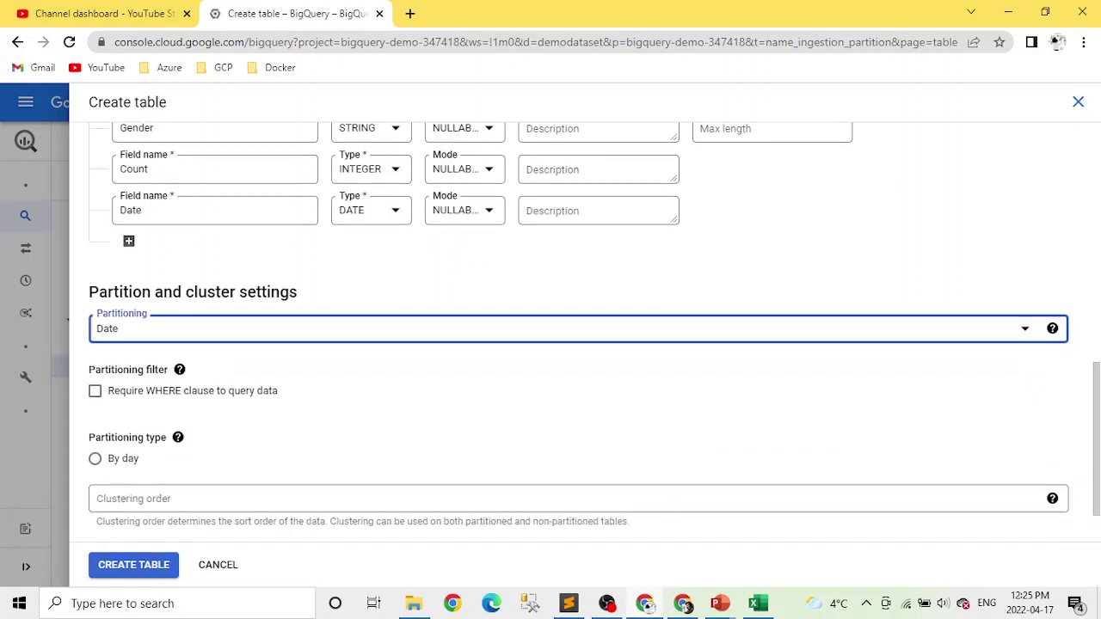
pyautogui.click(95, 393)
pyautogui.click(134, 564)
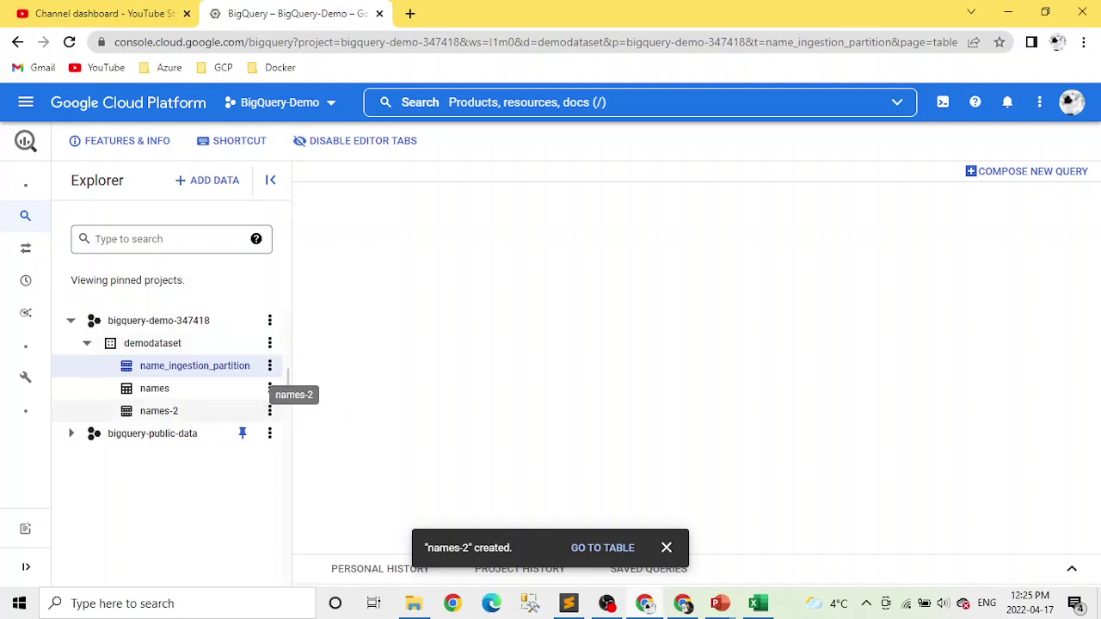
# Step: Open the names-2 table and review its partition details and its row preview
pyautogui.click(159, 411)
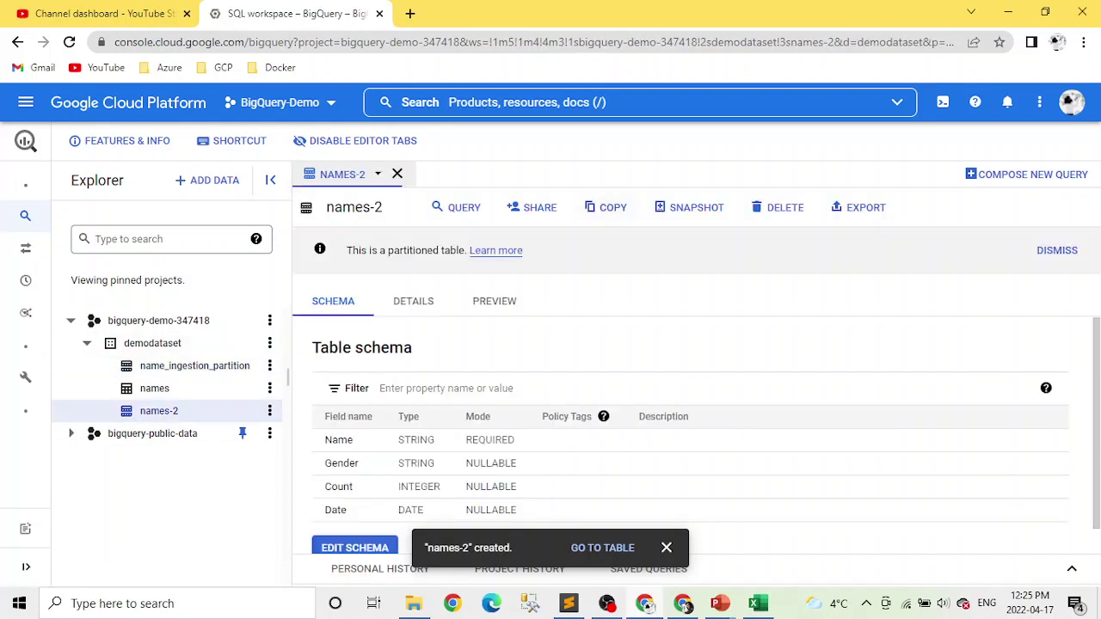
pyautogui.click(413, 302)
pyautogui.scroll(-5, 675, 382)
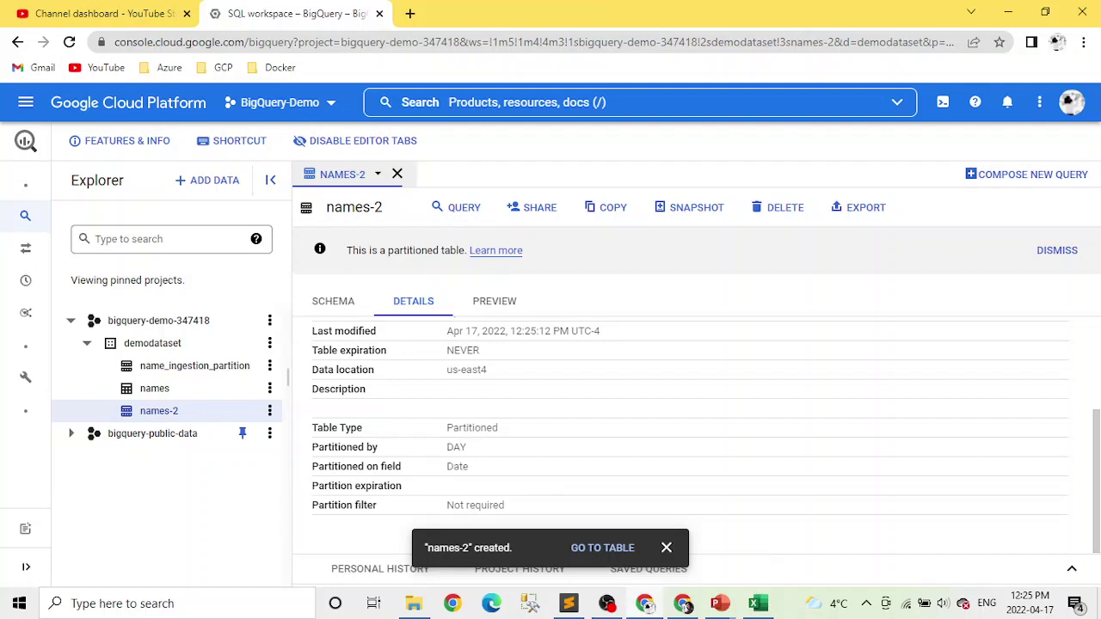
pyautogui.click(665, 547)
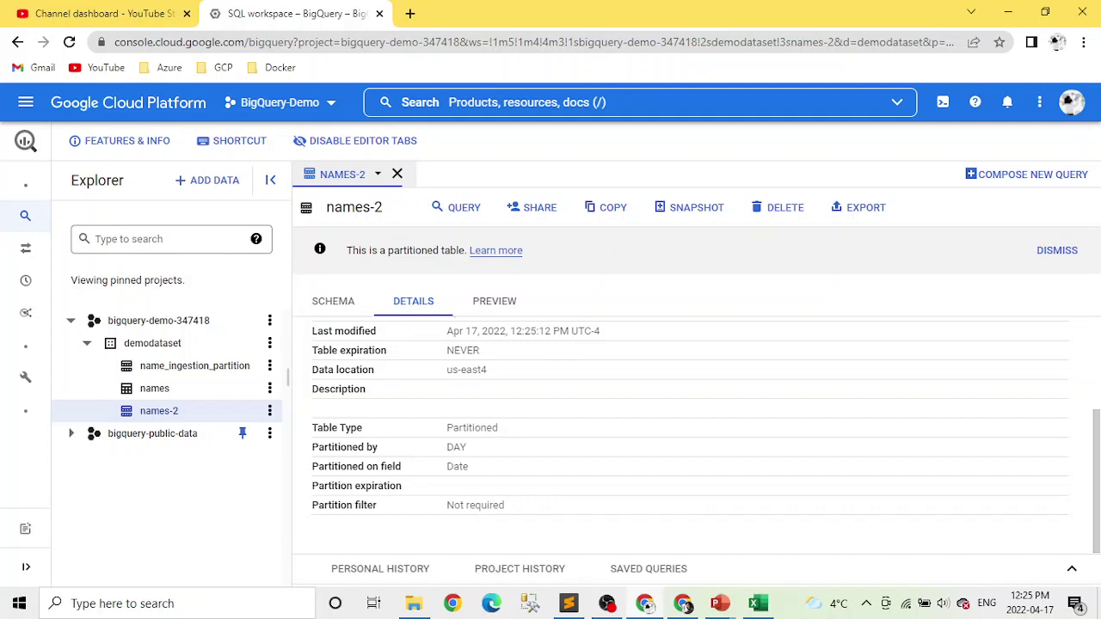
pyautogui.click(488, 305)
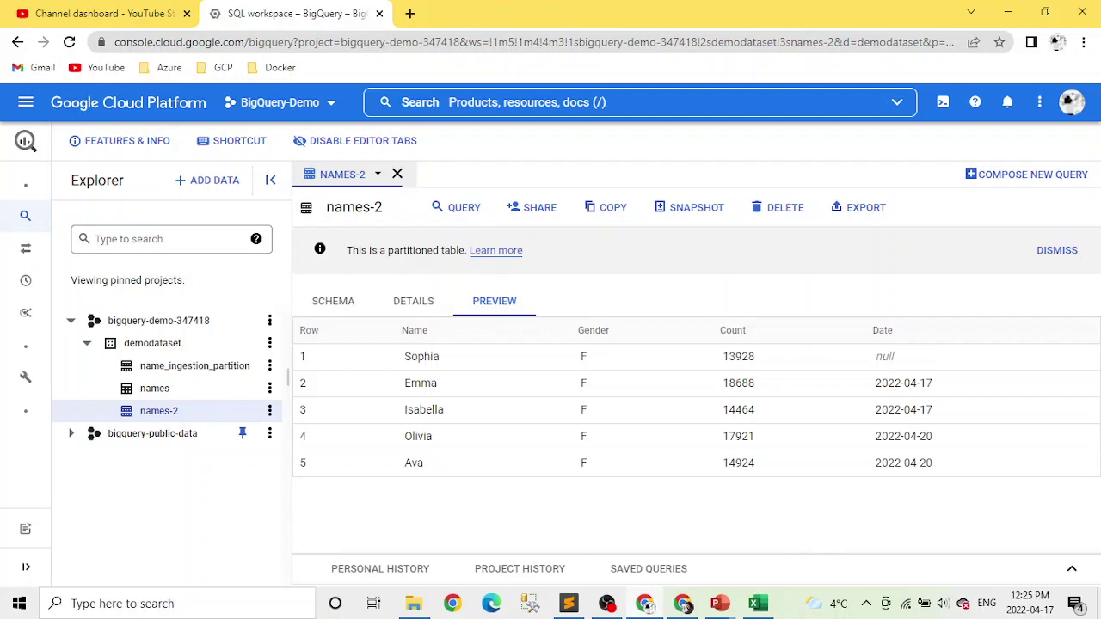
# Step: Switch to the running PowerPoint slide show and advance to the Clustering in Google BigQuery slide
pyautogui.moveTo(720, 603)
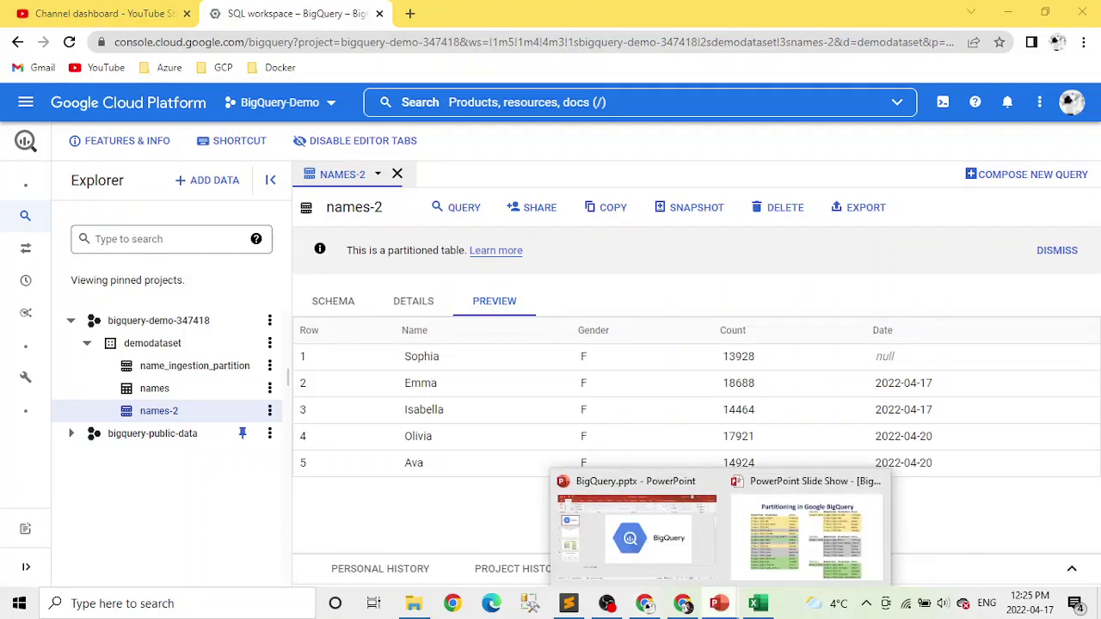
pyautogui.click(805, 529)
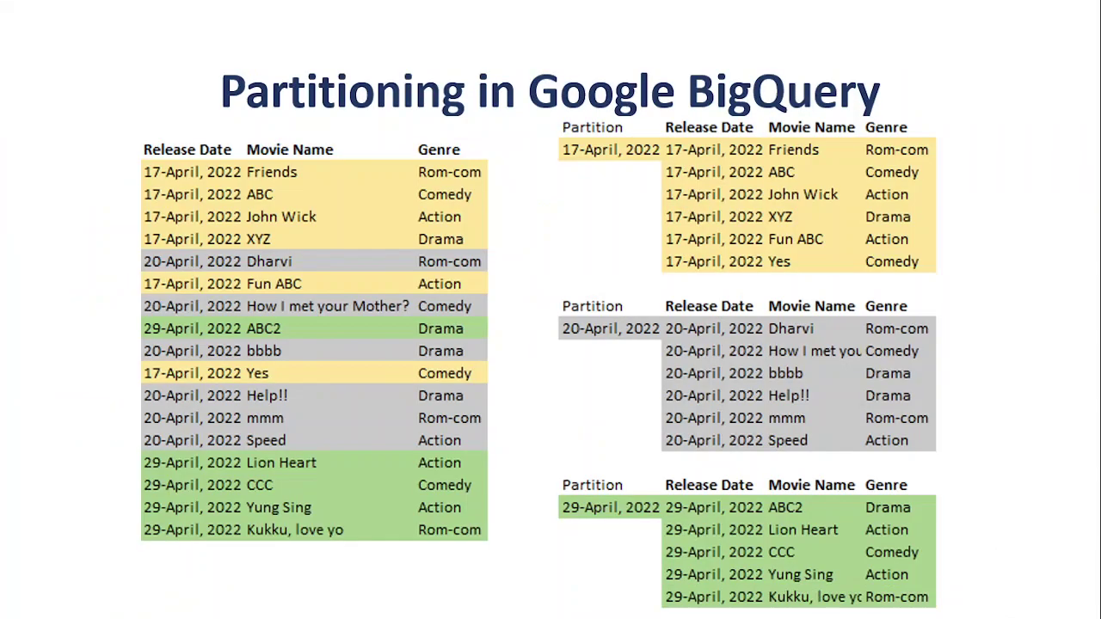
pyautogui.press('Right')
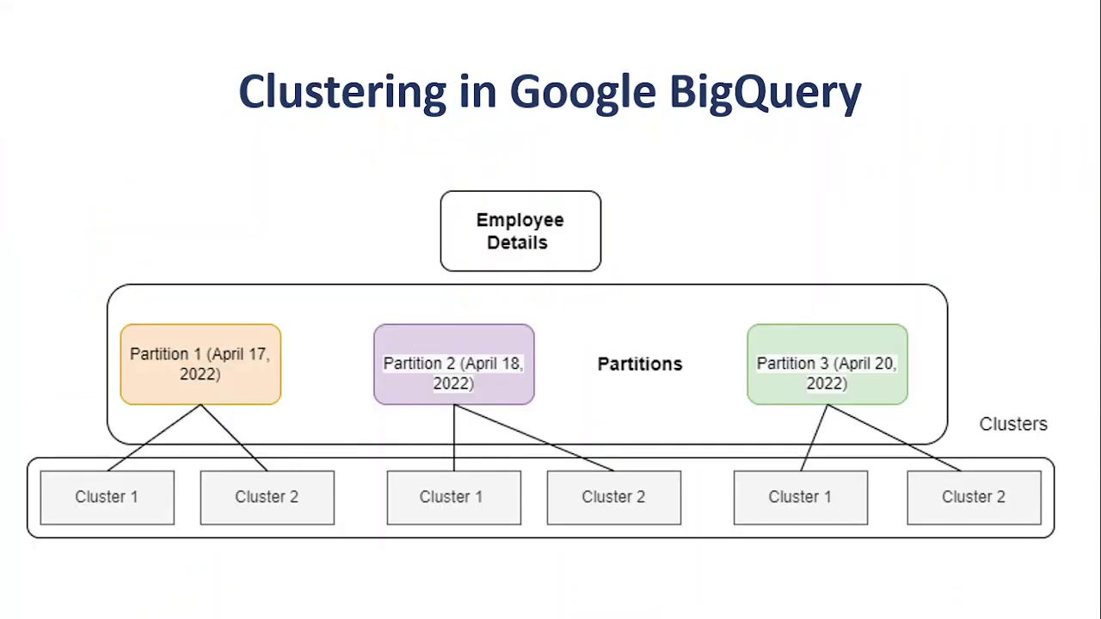